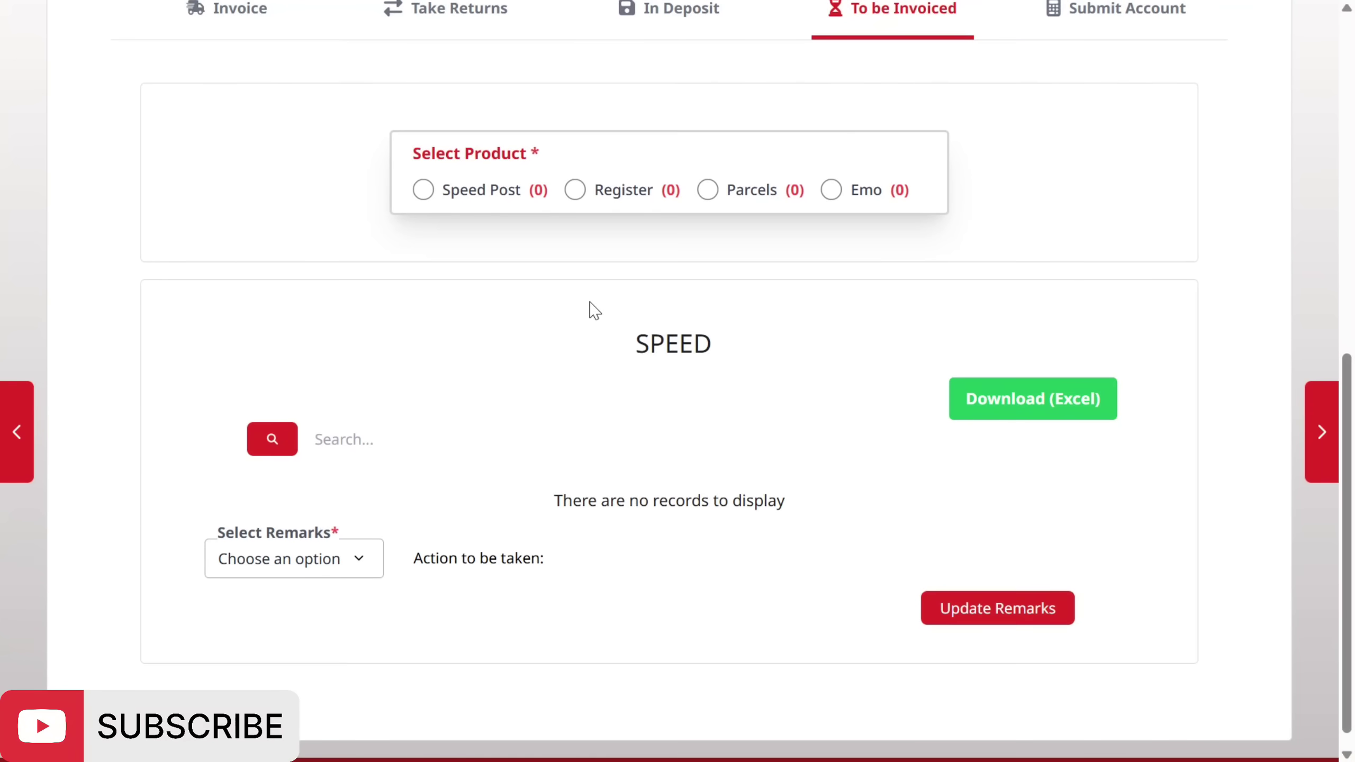
- Open the Submit Account section and check the totals to be collected from beats and for window delivery
{"action": "scroll", "coordinate": [834, 281], "scroll_direction": "up", "scroll_amount": 4}
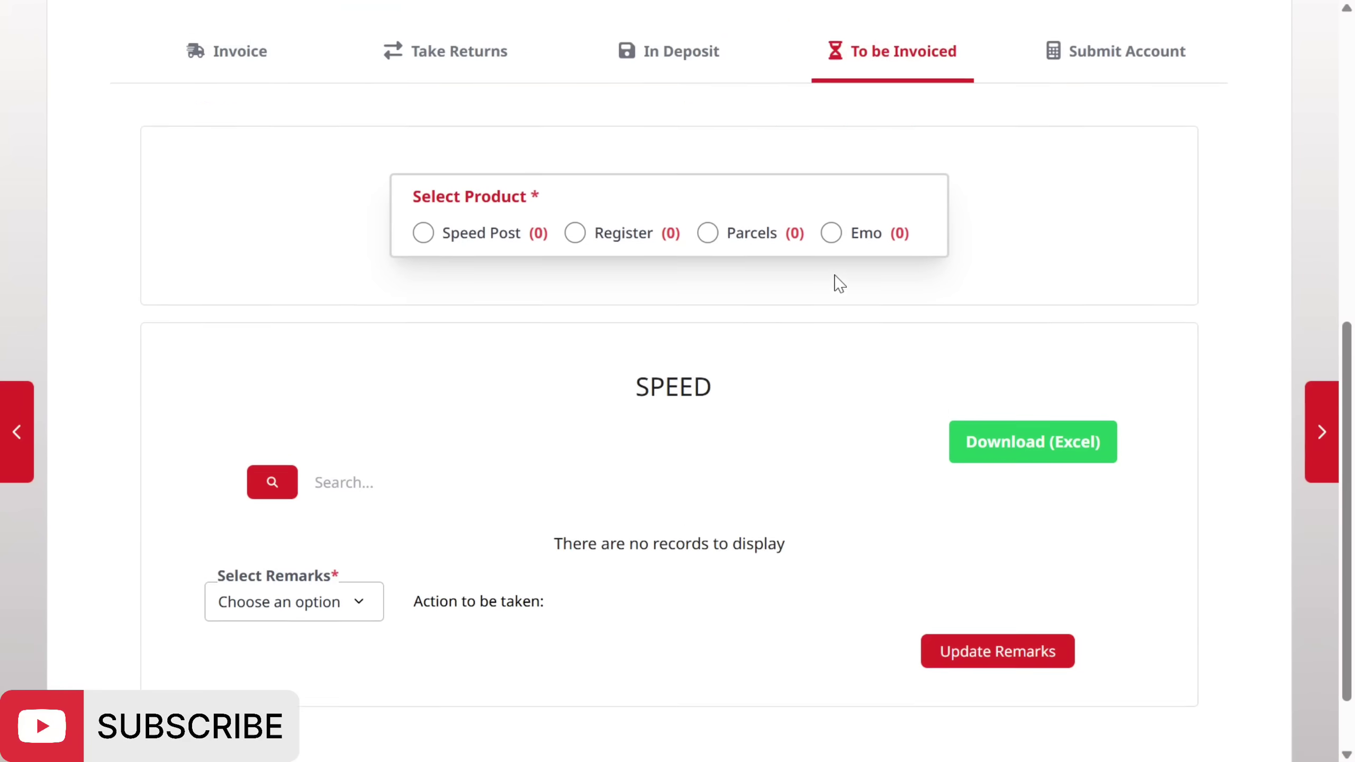
{"action": "left_click", "coordinate": [1101, 232]}
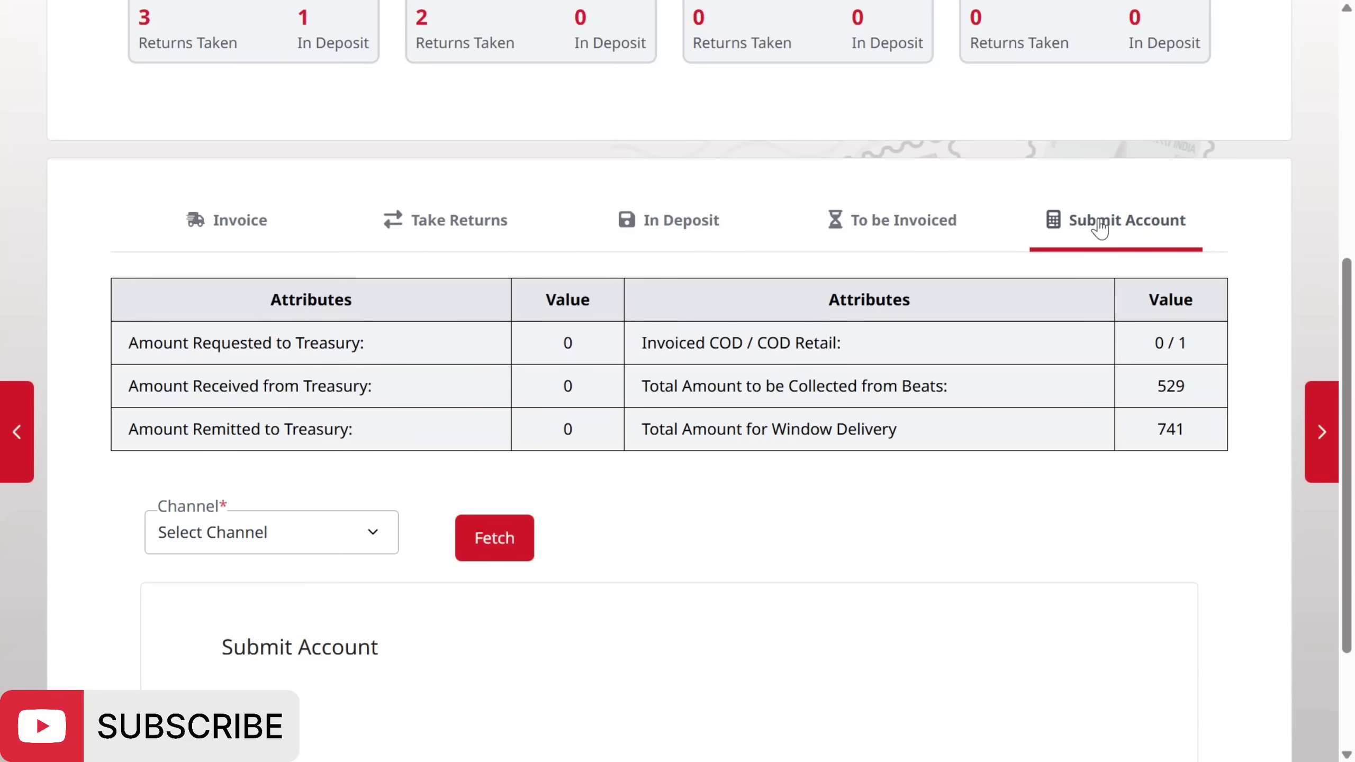
{"action": "scroll", "coordinate": [417, 421], "scroll_direction": "down", "scroll_amount": 2}
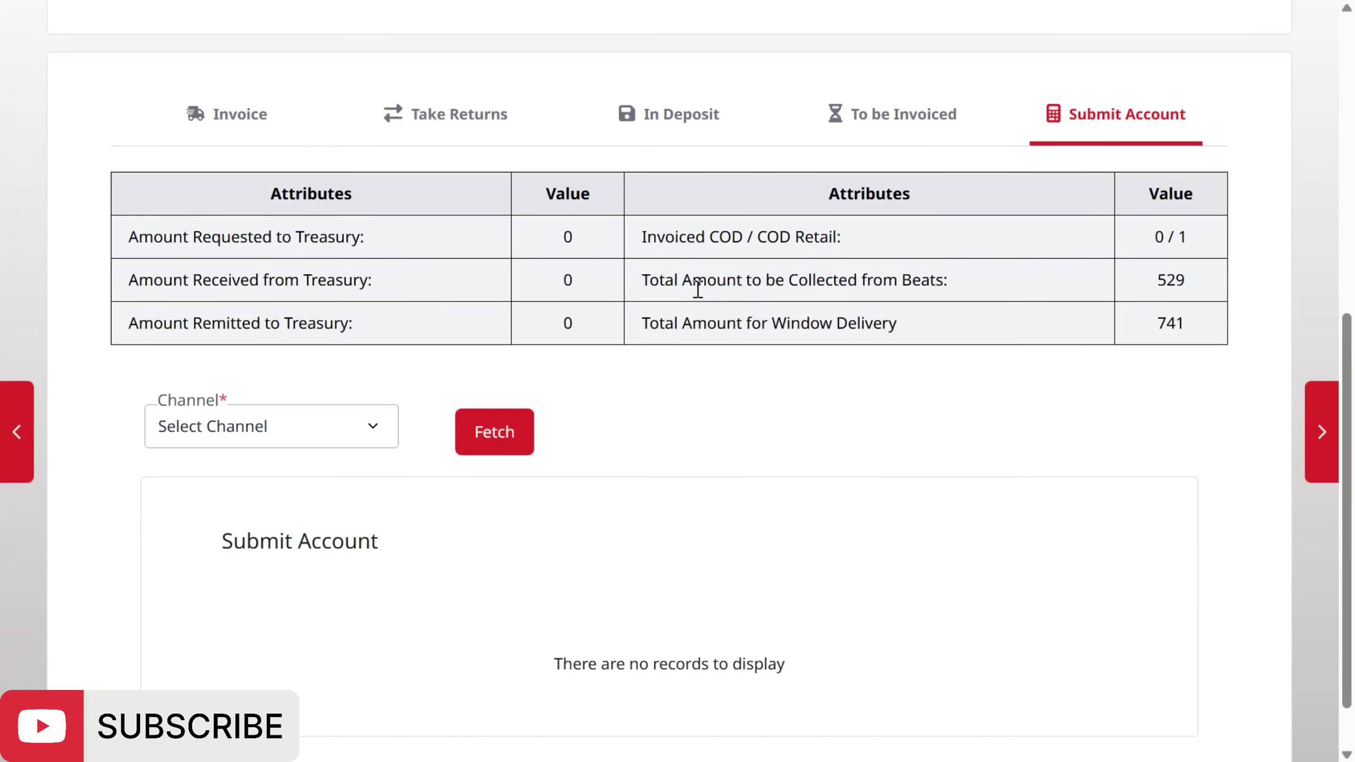
{"action": "left_click_drag", "start_coordinate": [670, 281], "coordinate": [1207, 277]}
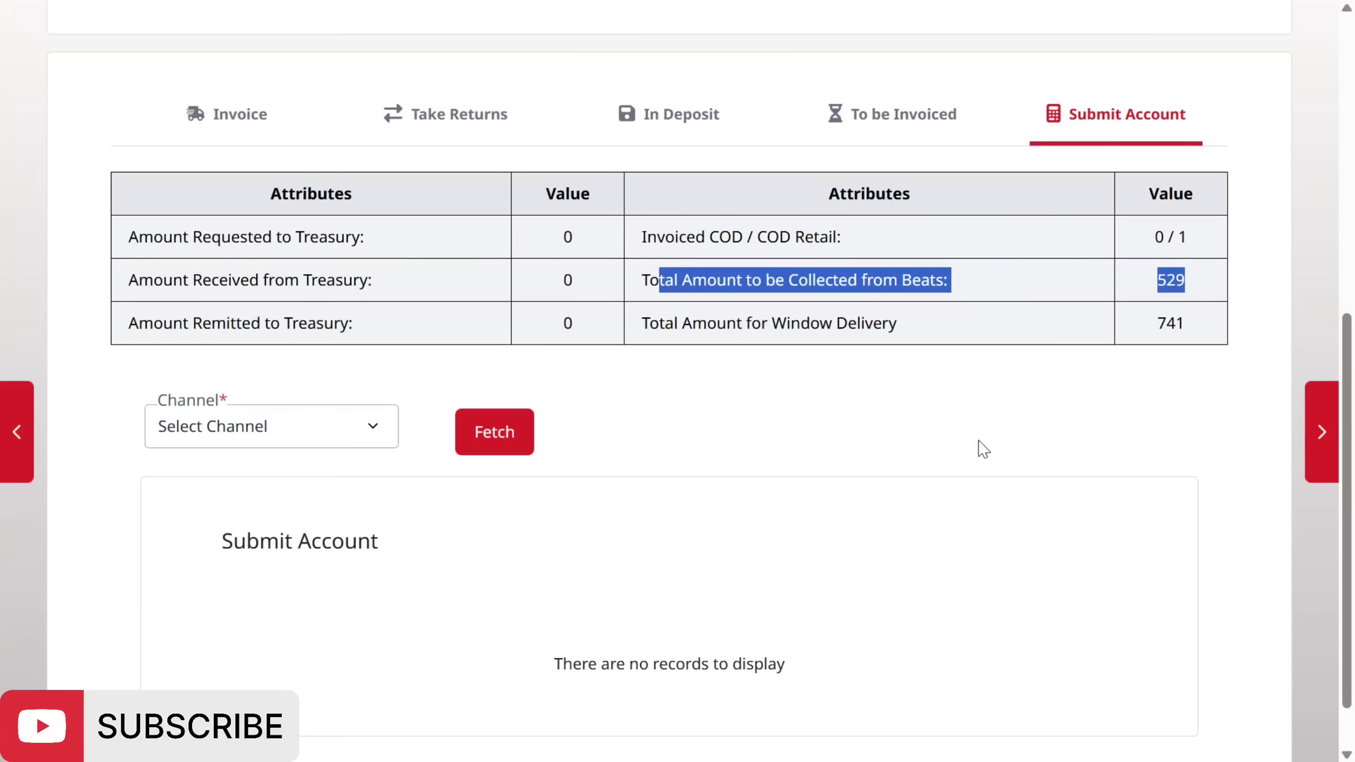
{"action": "left_click_drag", "start_coordinate": [645, 323], "coordinate": [1182, 326]}
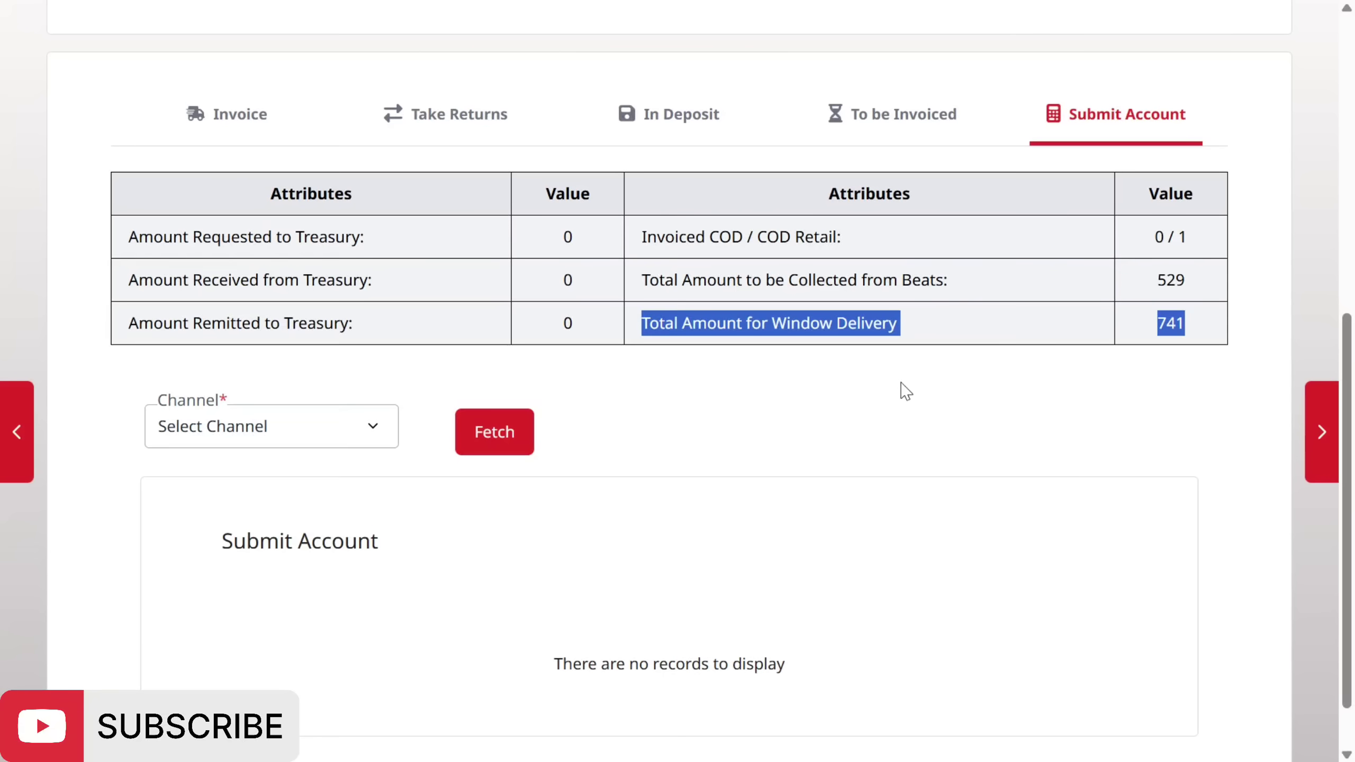
- Fetch the submit account record for the Postman channel with batch BATCH_01 and beat BEAT_01
{"action": "scroll", "coordinate": [873, 396], "scroll_direction": "down", "scroll_amount": 2}
{"action": "left_click", "coordinate": [239, 359]}
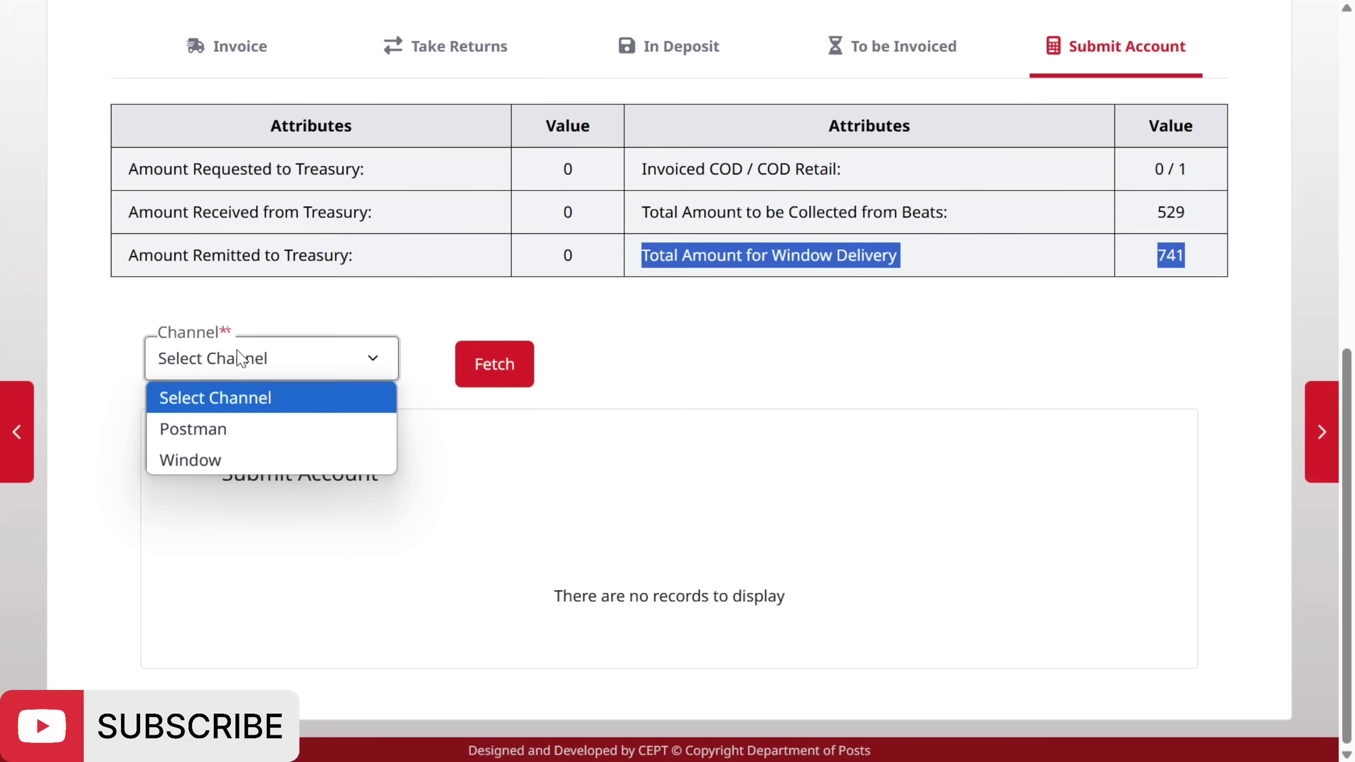
{"action": "left_click", "coordinate": [213, 427]}
{"action": "left_click", "coordinate": [596, 355]}
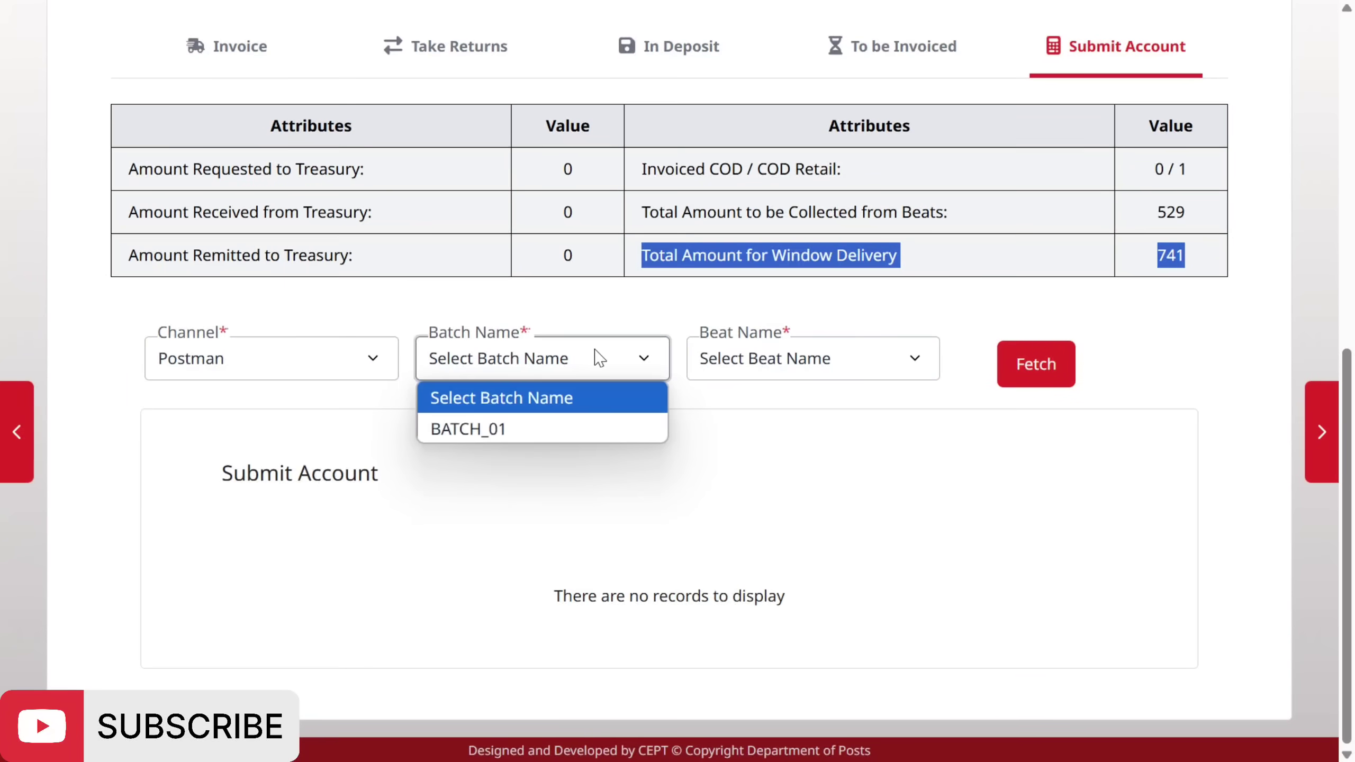
{"action": "left_click", "coordinate": [531, 428]}
{"action": "left_click", "coordinate": [810, 367]}
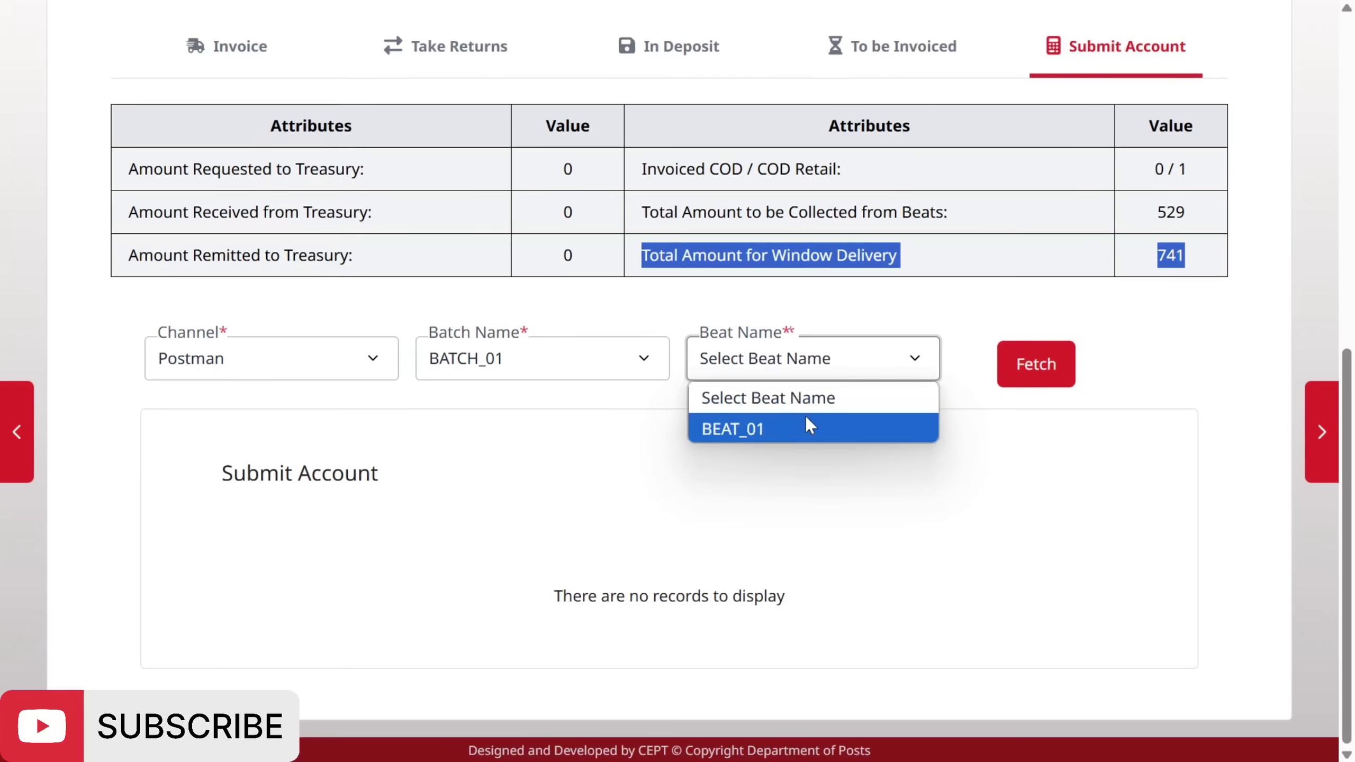
{"action": "left_click", "coordinate": [811, 426]}
{"action": "left_click", "coordinate": [1035, 364]}
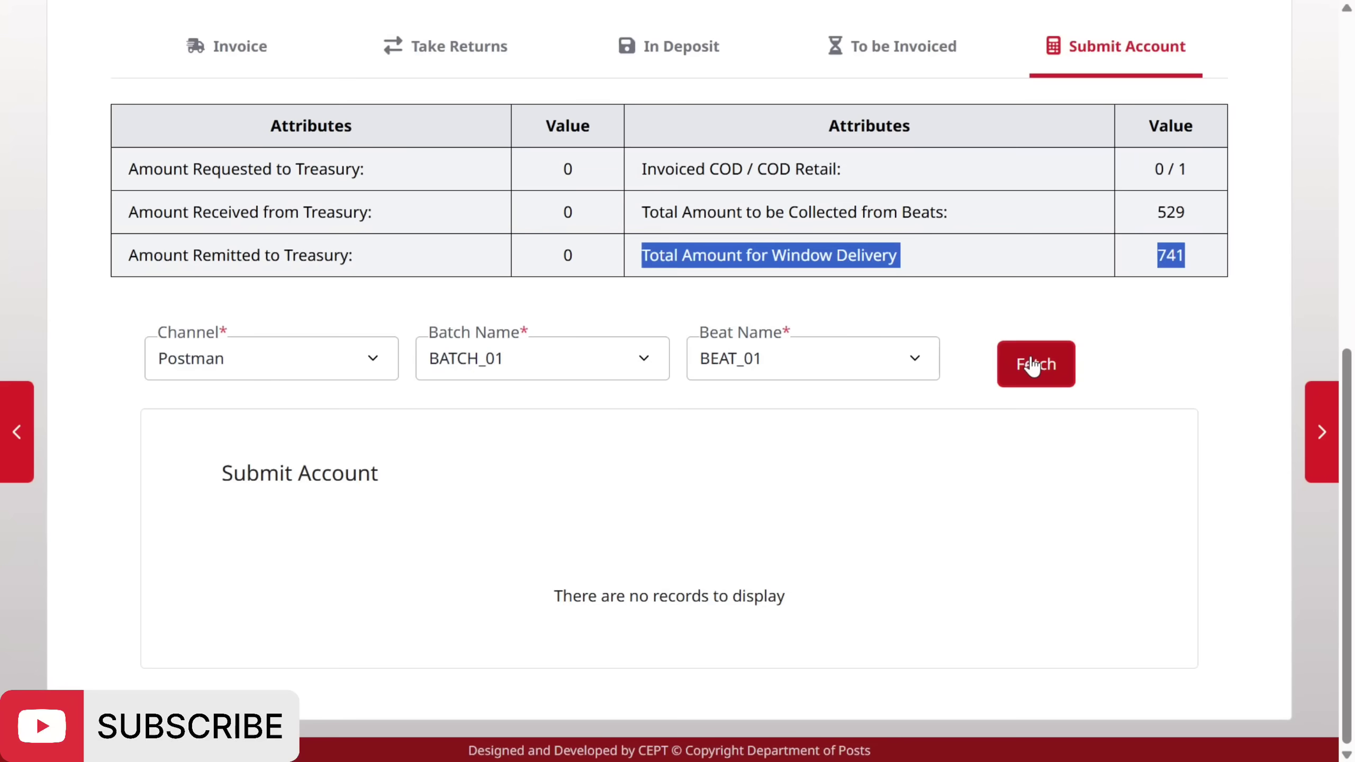
{"action": "scroll", "coordinate": [954, 491], "scroll_direction": "down", "scroll_amount": 1}
{"action": "scroll", "coordinate": [954, 491], "scroll_direction": "down", "scroll_amount": 1}
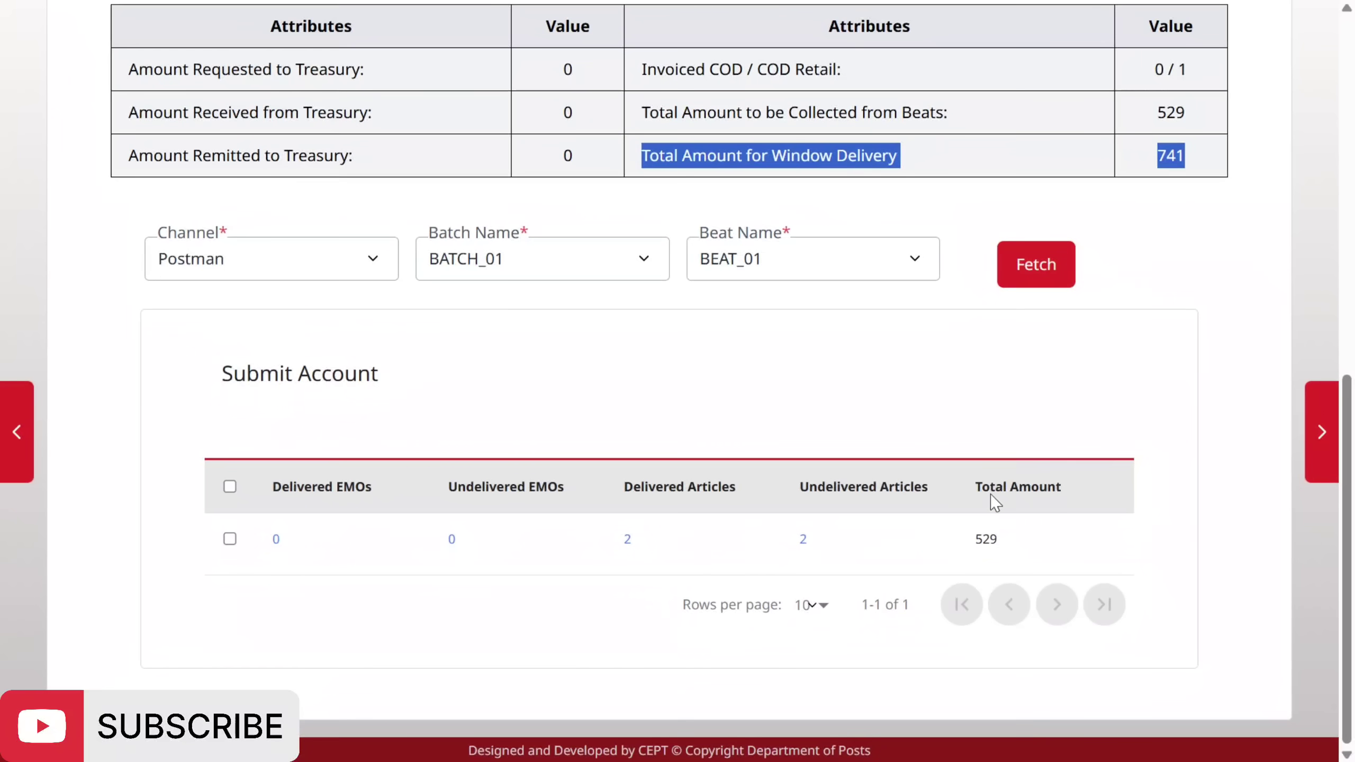
- Check the total amount of the fetched postman beat record, select the record and save its account submission
{"action": "left_click_drag", "start_coordinate": [971, 550], "coordinate": [1038, 555]}
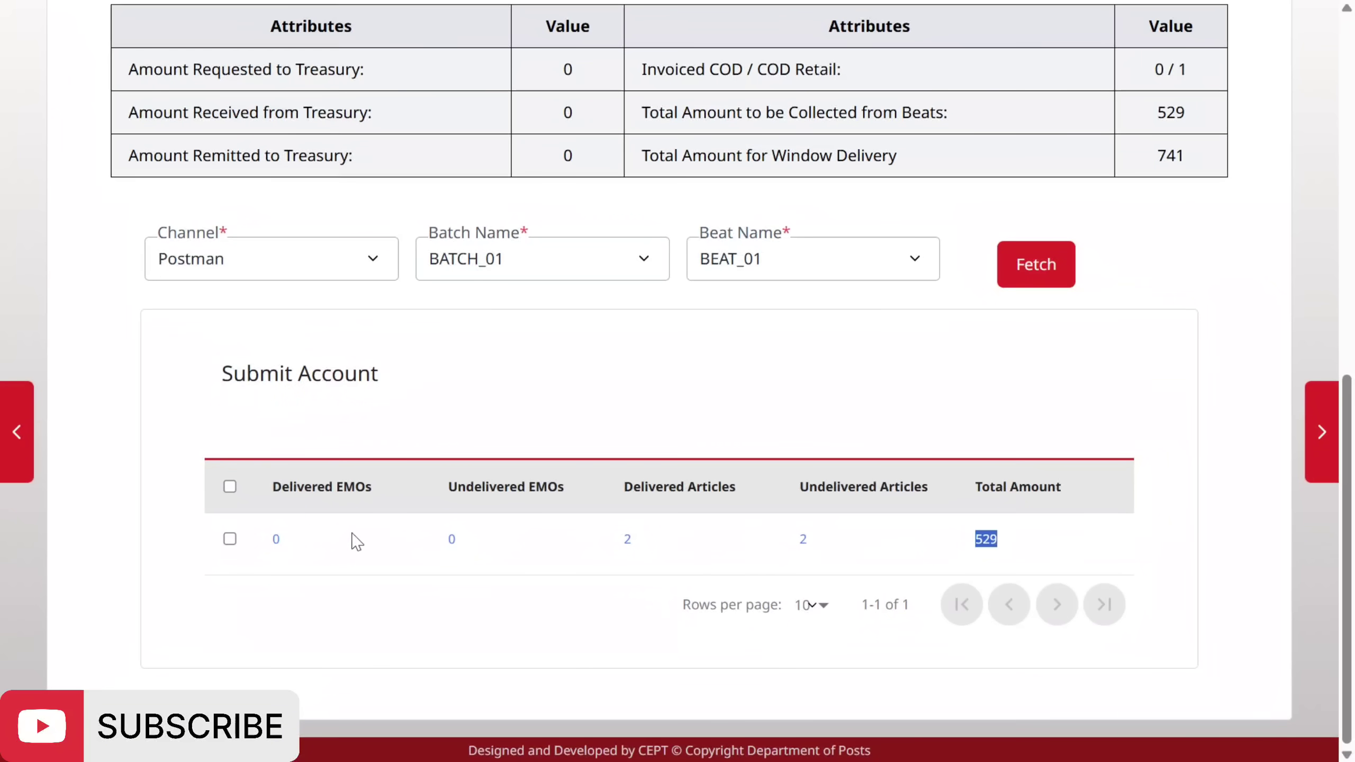
{"action": "left_click", "coordinate": [228, 541]}
{"action": "scroll", "coordinate": [559, 545], "scroll_direction": "down", "scroll_amount": 1}
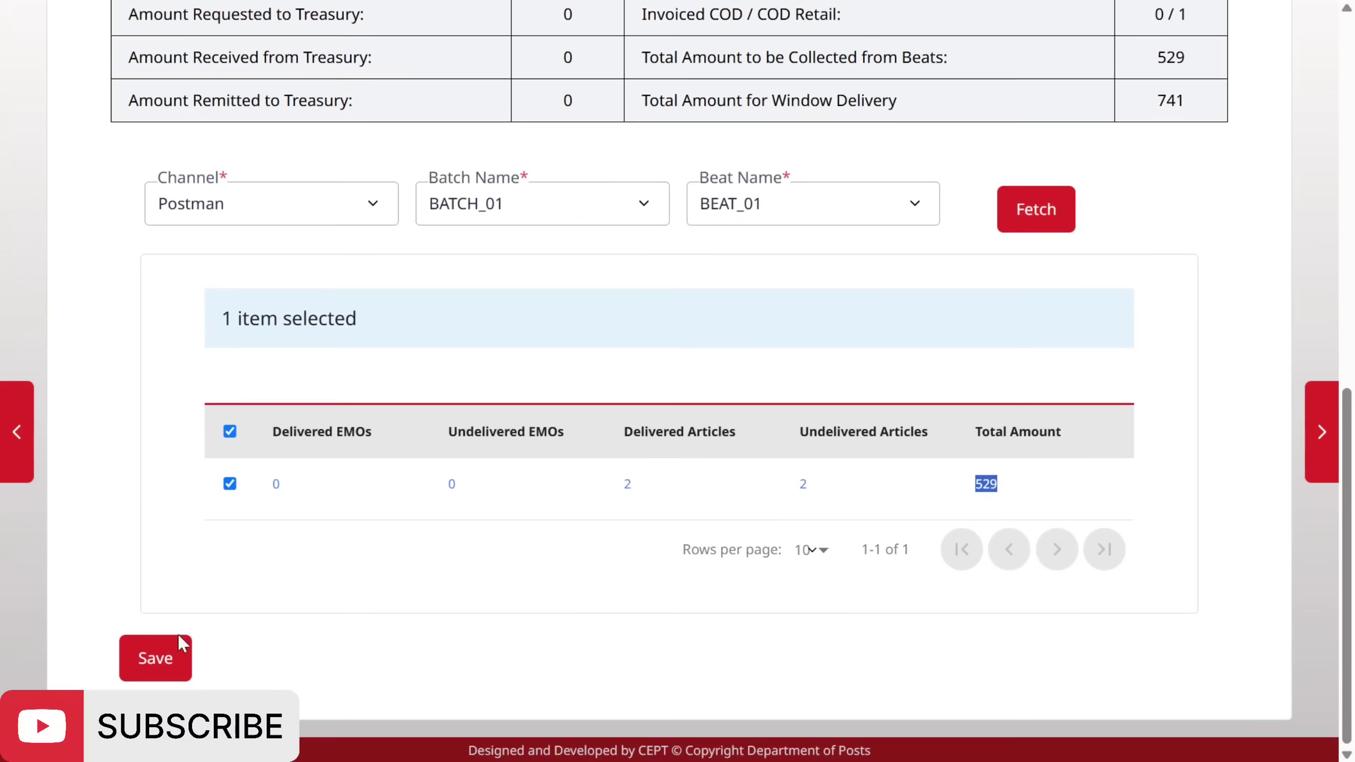
{"action": "left_click", "coordinate": [155, 678]}
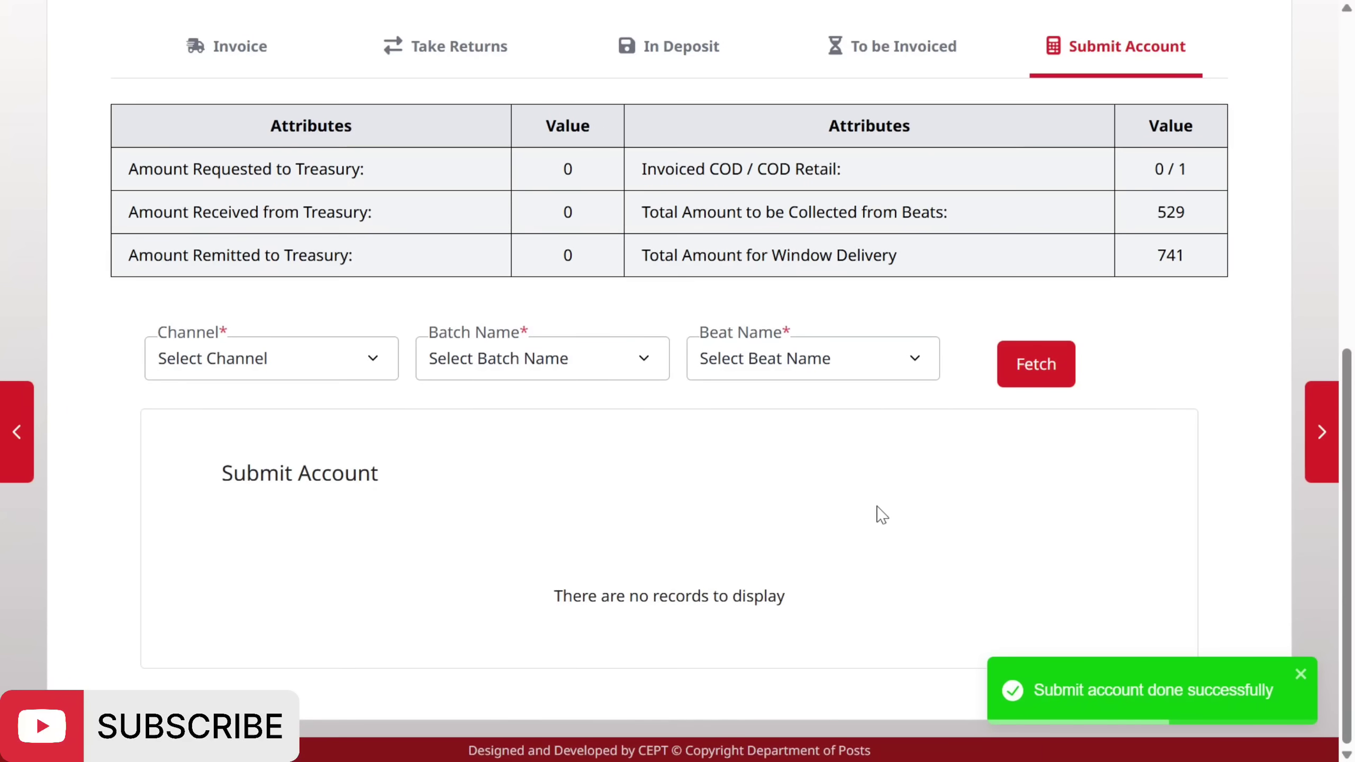
- Fetch the submit account record for the Window channel
{"action": "left_click", "coordinate": [208, 353]}
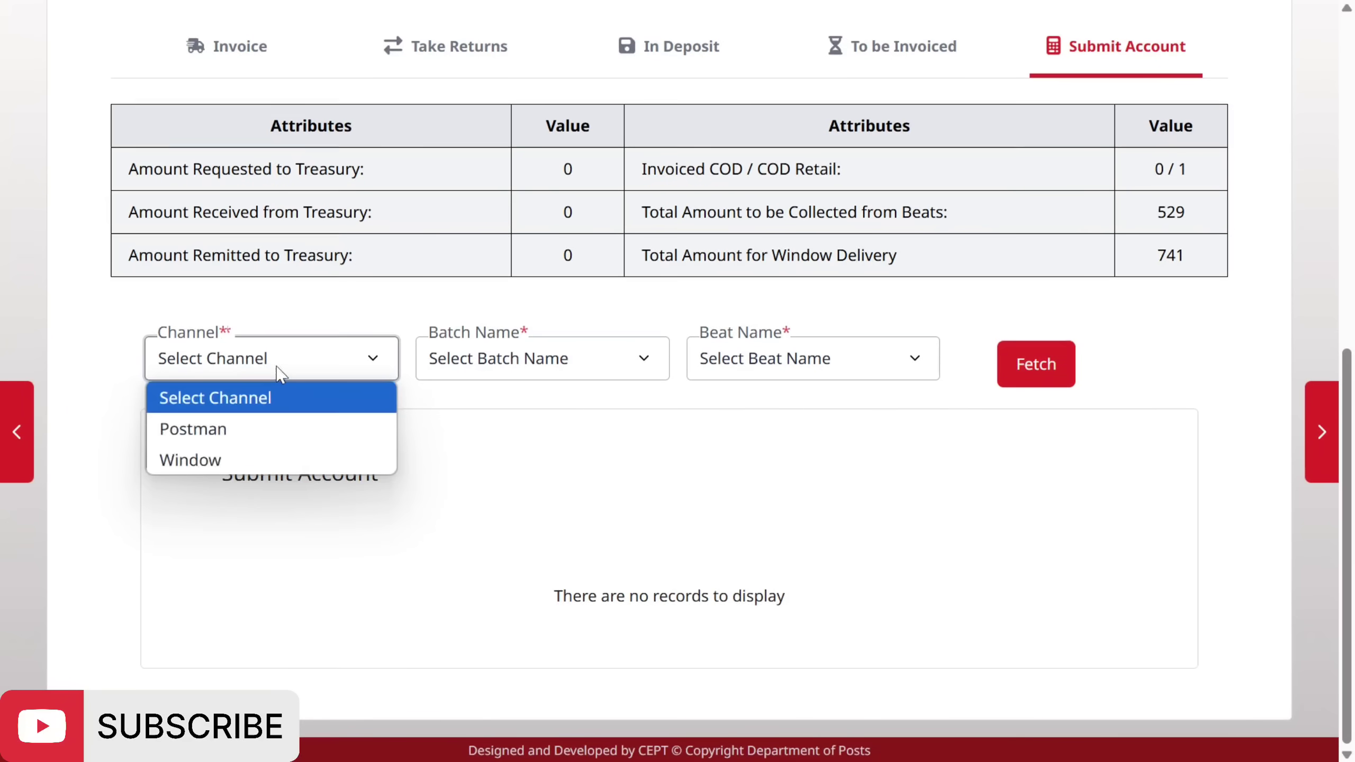
{"action": "left_click", "coordinate": [212, 460]}
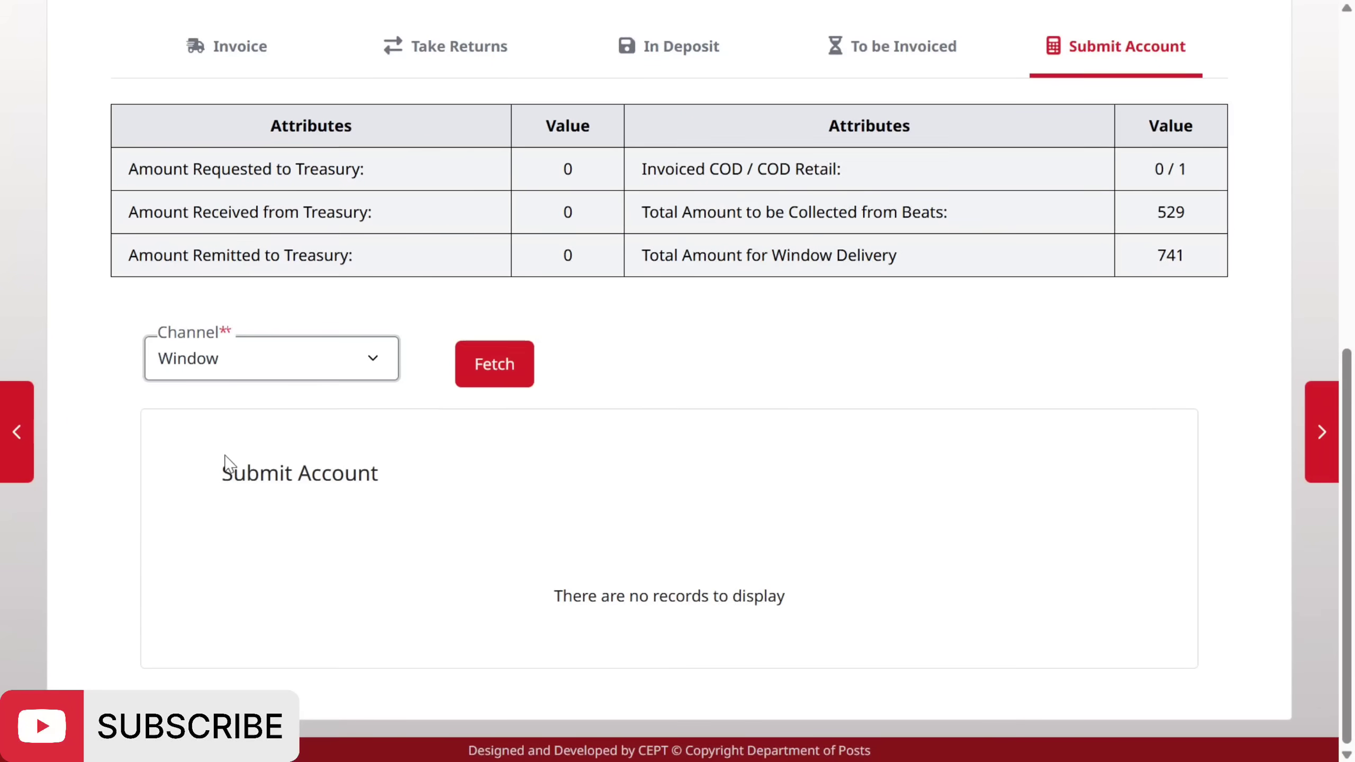
{"action": "left_click", "coordinate": [516, 372]}
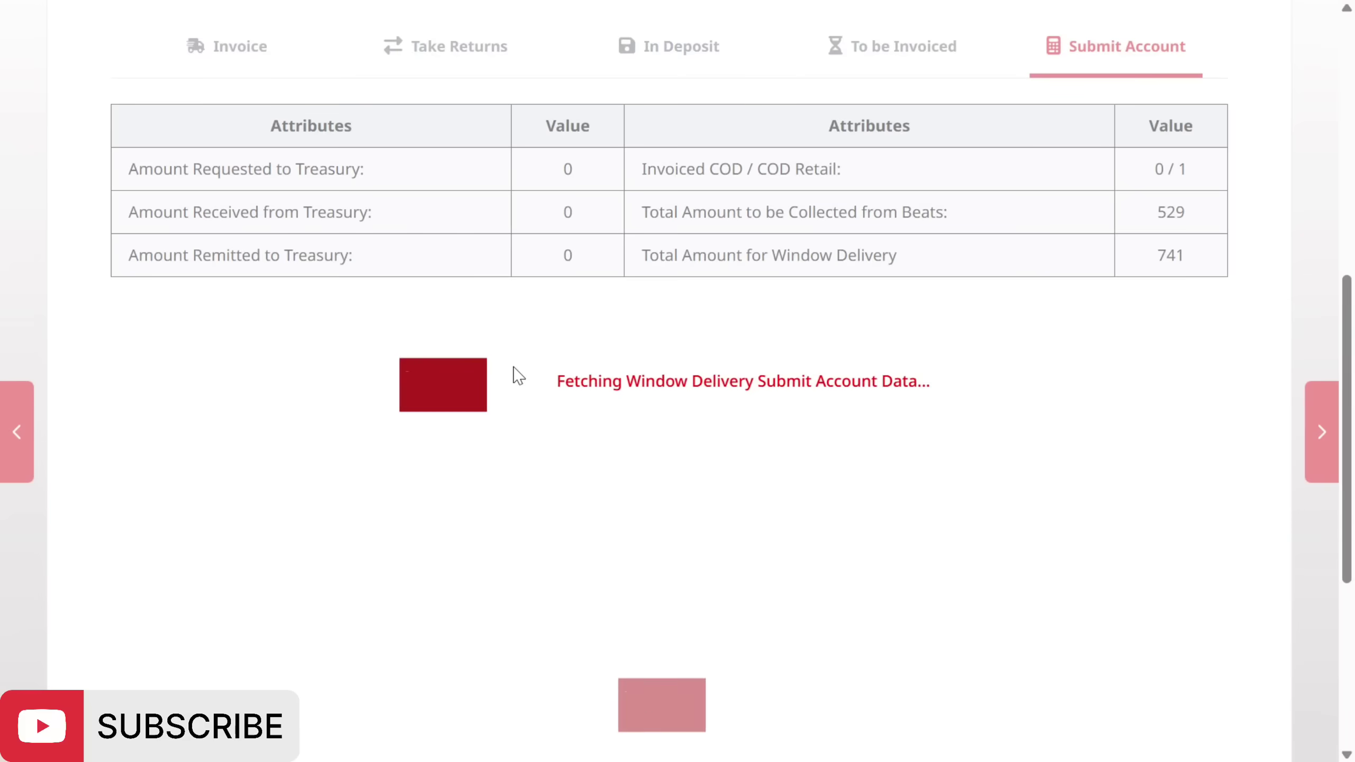
{"action": "scroll", "coordinate": [448, 421], "scroll_direction": "down", "scroll_amount": 2}
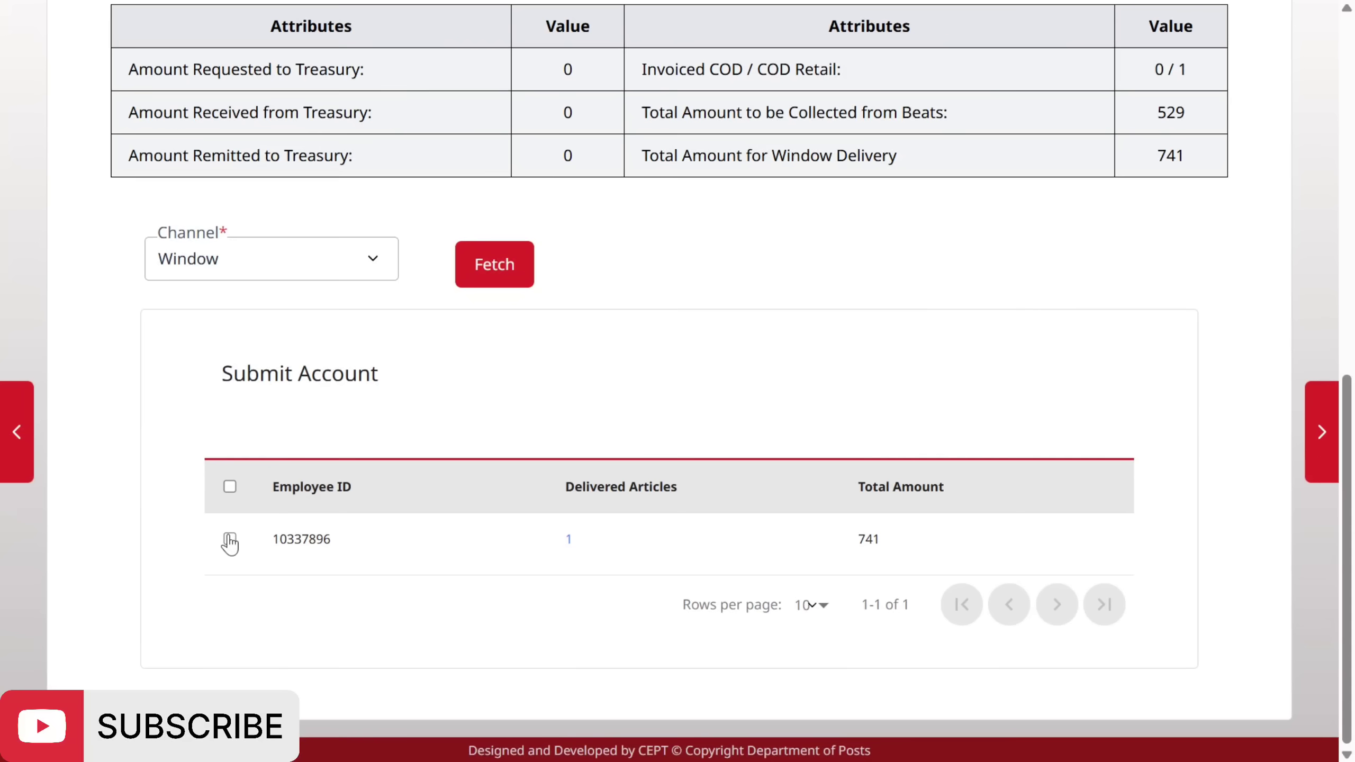
- Select the fetched window delivery record and save its account submission
{"action": "left_click", "coordinate": [229, 487]}
{"action": "scroll", "coordinate": [600, 509], "scroll_direction": "down", "scroll_amount": 1}
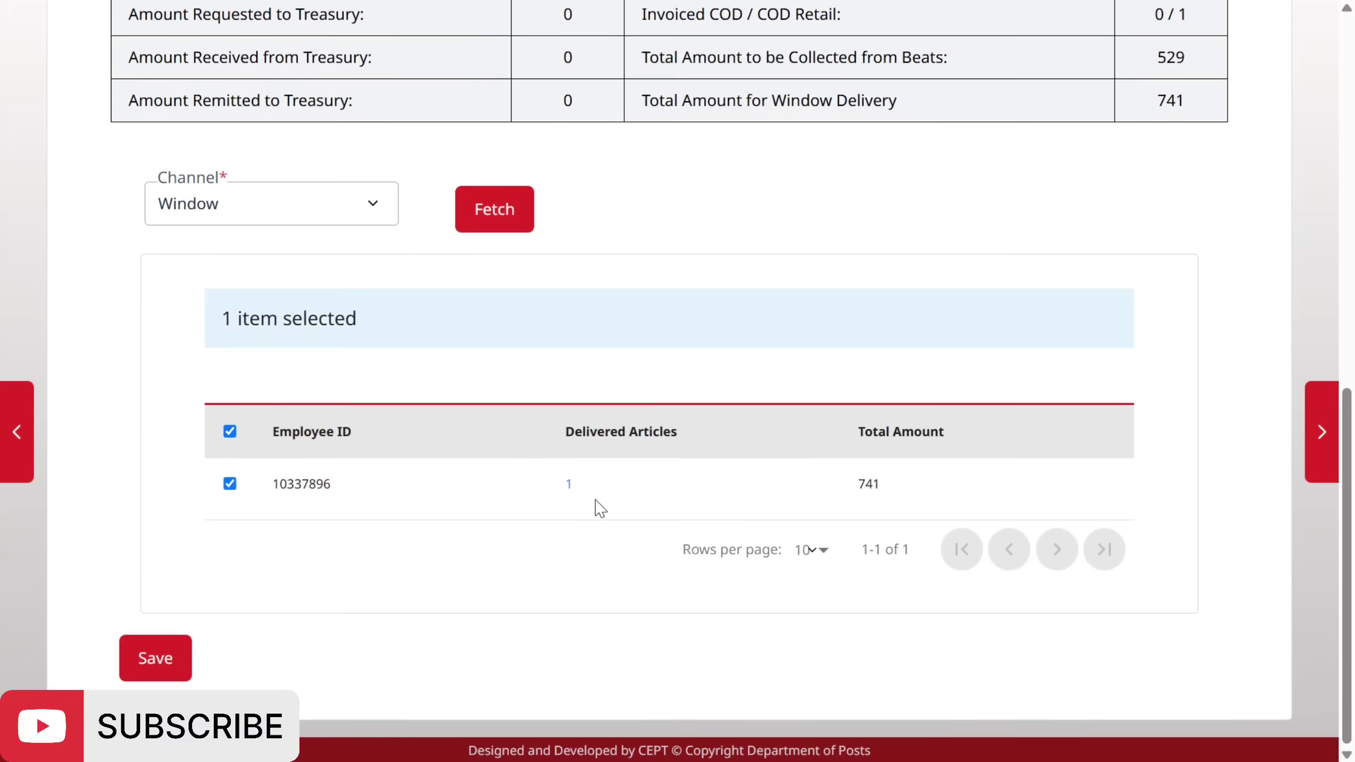
{"action": "left_click", "coordinate": [159, 658]}
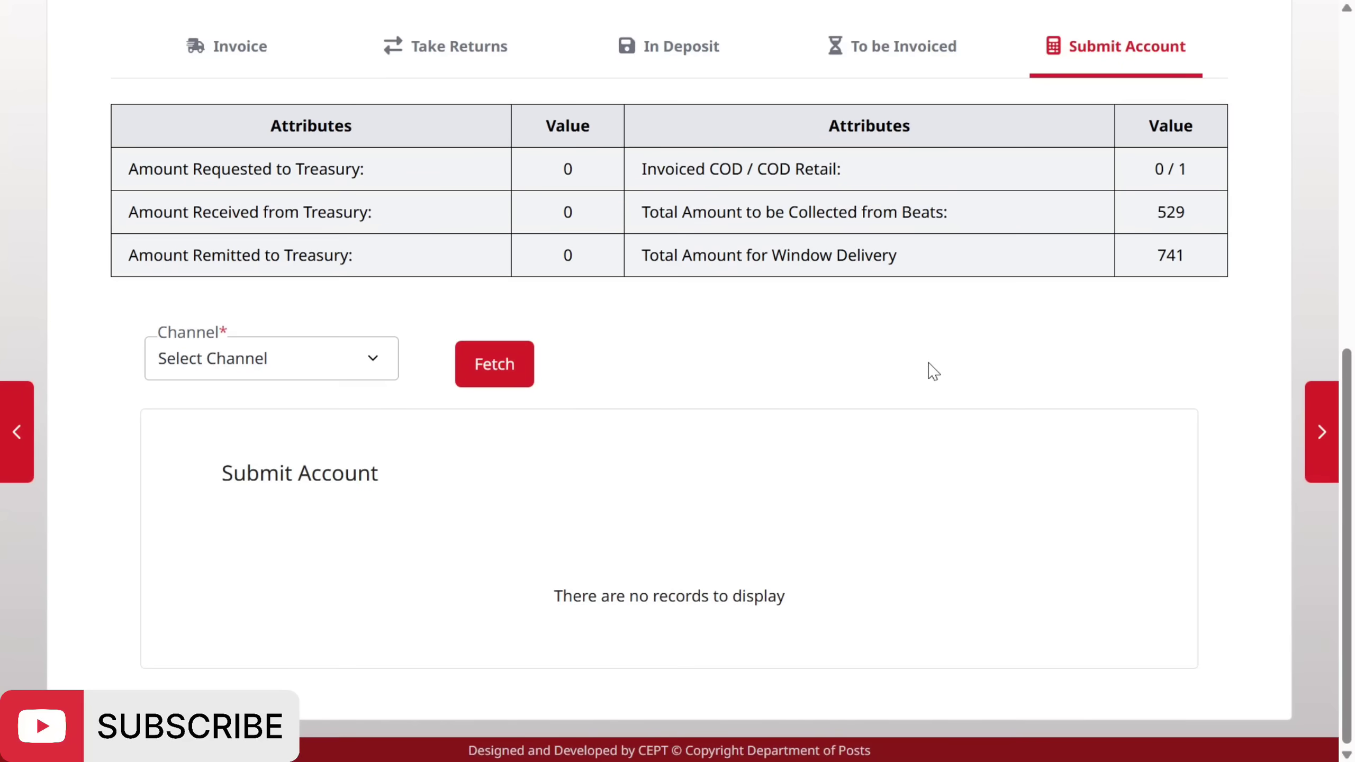
{"action": "scroll", "coordinate": [923, 357], "scroll_direction": "up", "scroll_amount": 8}
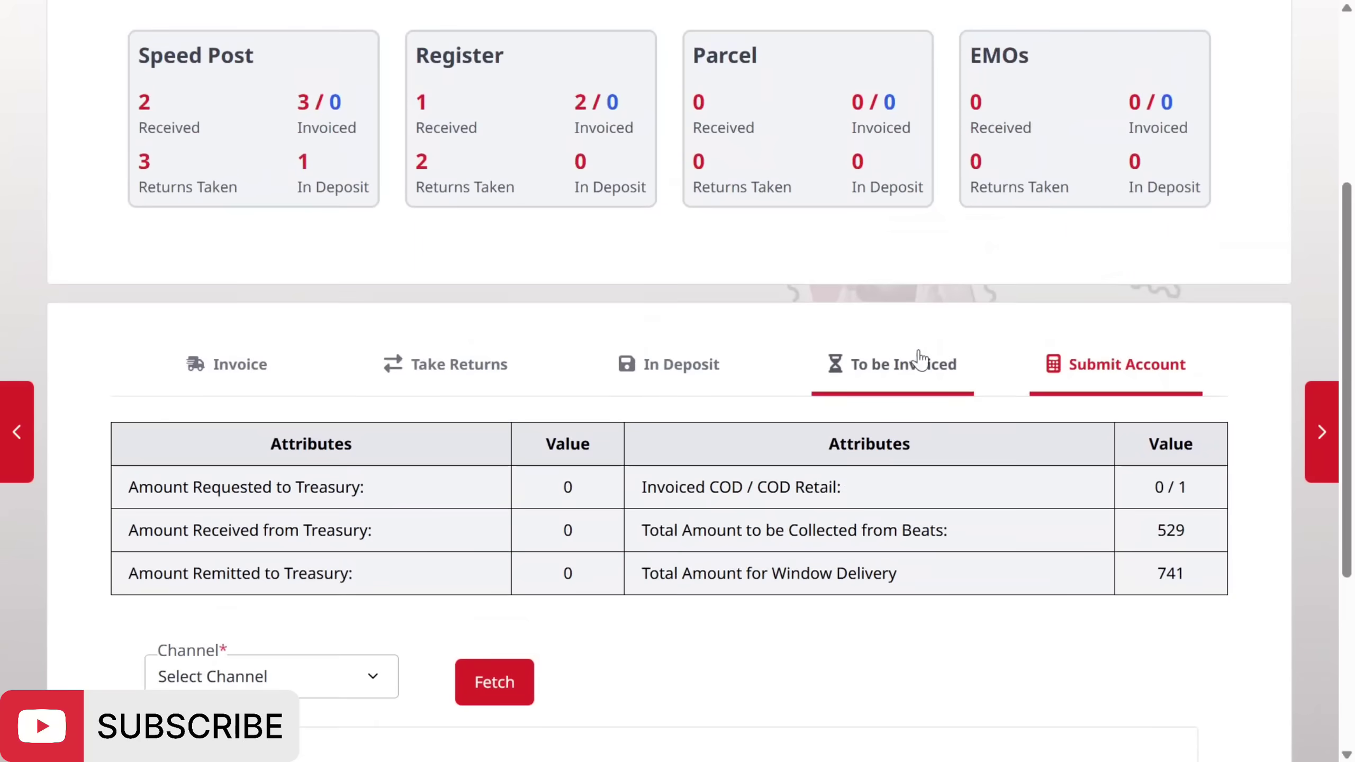
{"action": "scroll", "coordinate": [980, 557], "scroll_direction": "up", "scroll_amount": 2}
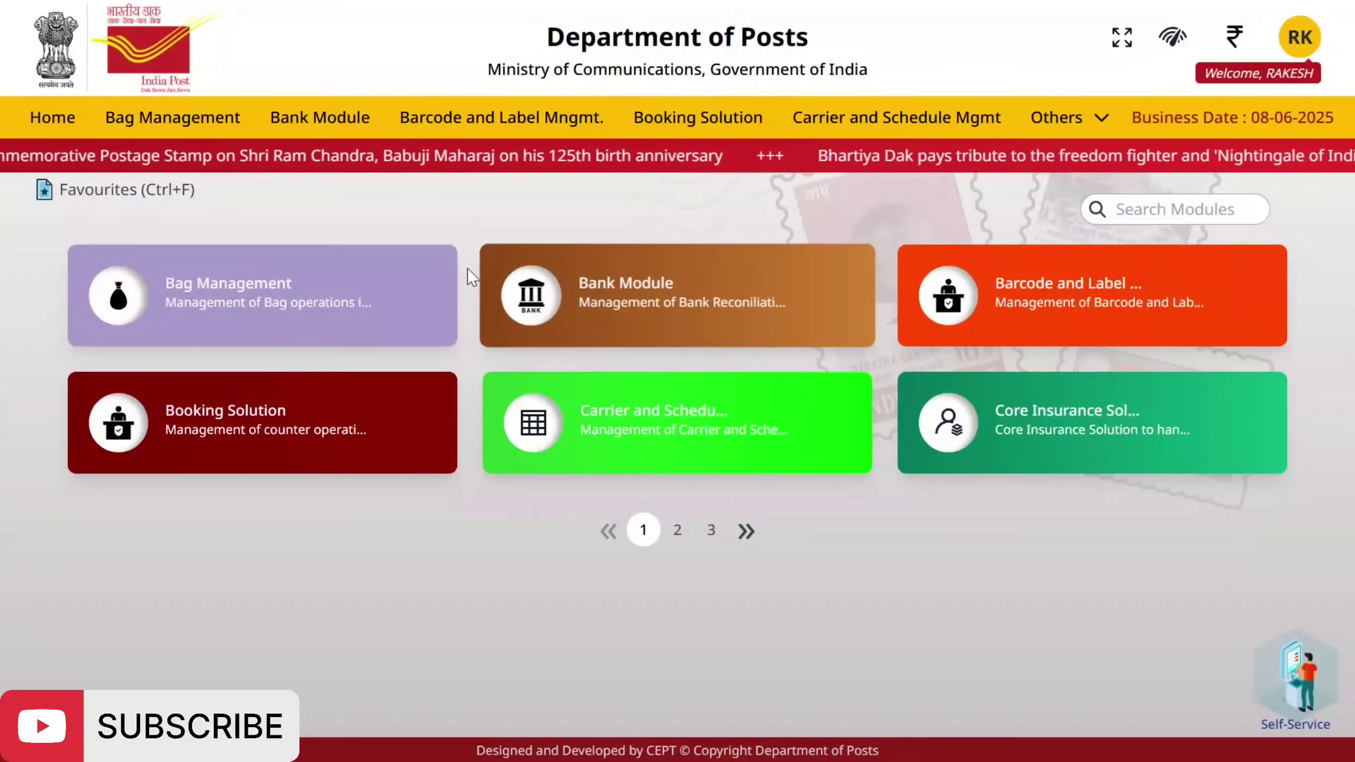
- Go to the Treasury module and open the pending cash transactions for processing
{"action": "left_click", "coordinate": [1059, 119]}
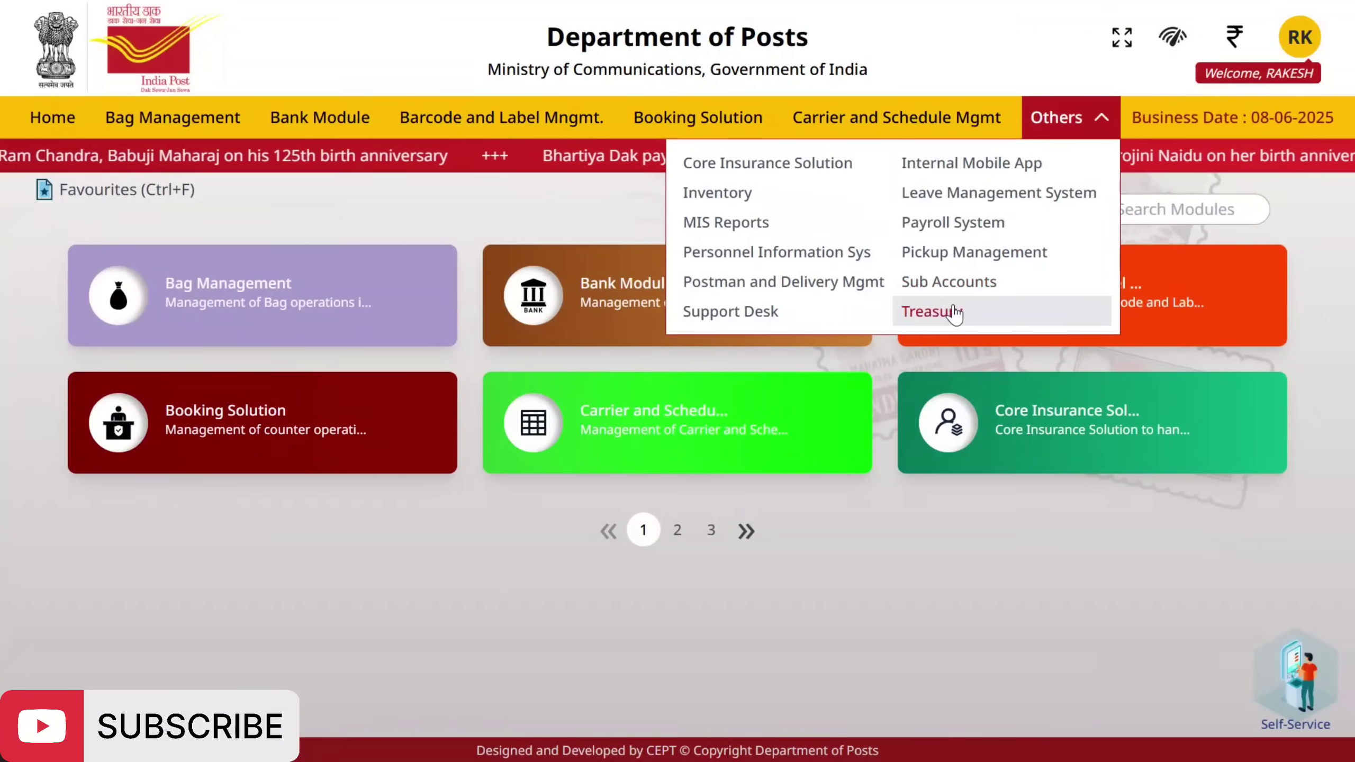
{"action": "left_click", "coordinate": [955, 313]}
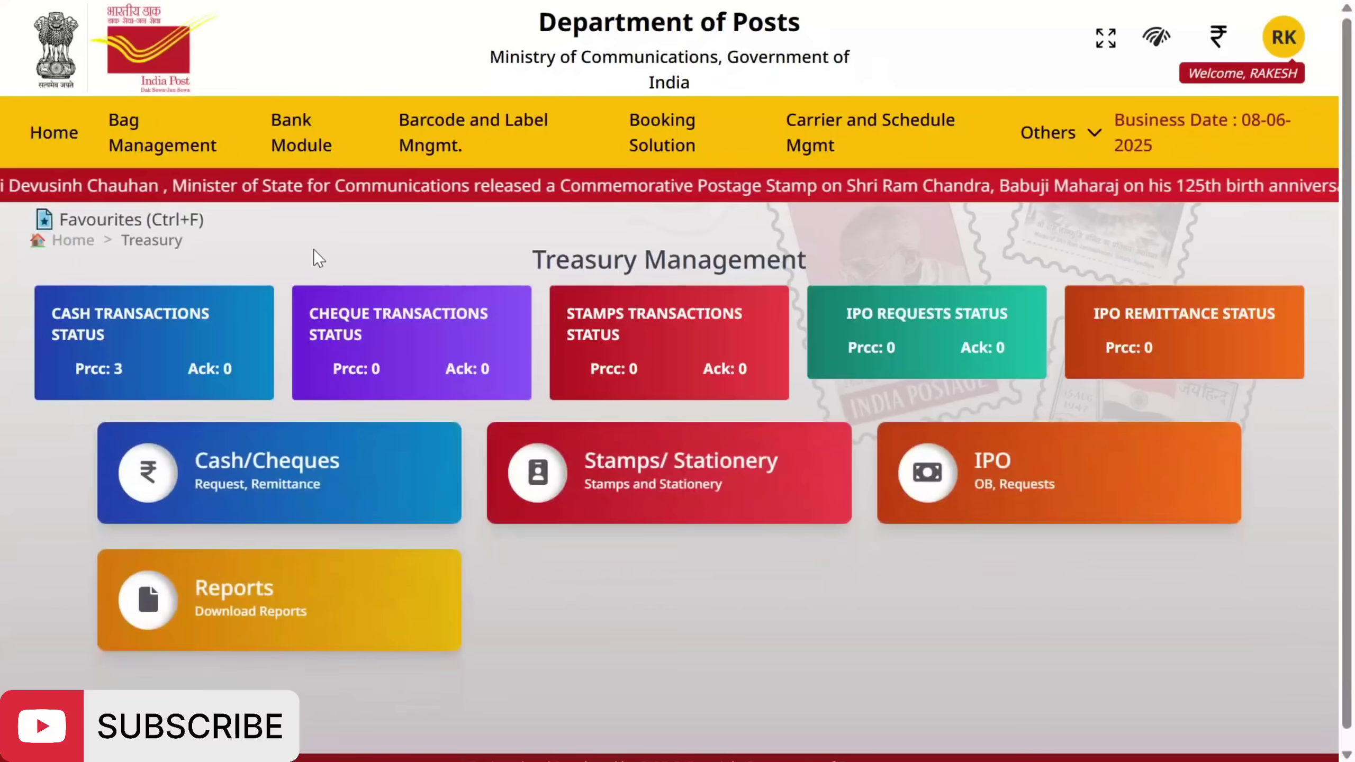
{"action": "left_click", "coordinate": [92, 377]}
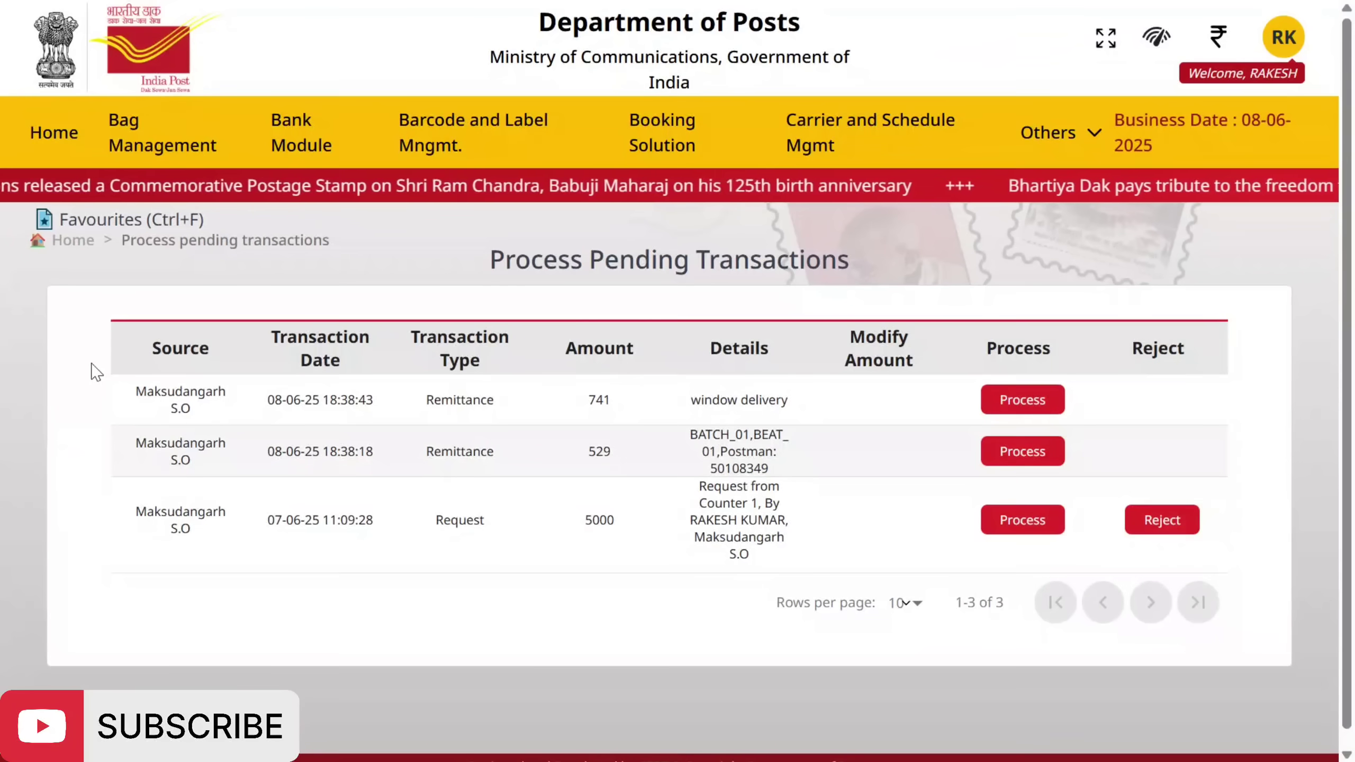
{"action": "scroll", "coordinate": [772, 457], "scroll_direction": "down", "scroll_amount": 1}
{"action": "scroll", "coordinate": [772, 457], "scroll_direction": "down", "scroll_amount": 1}
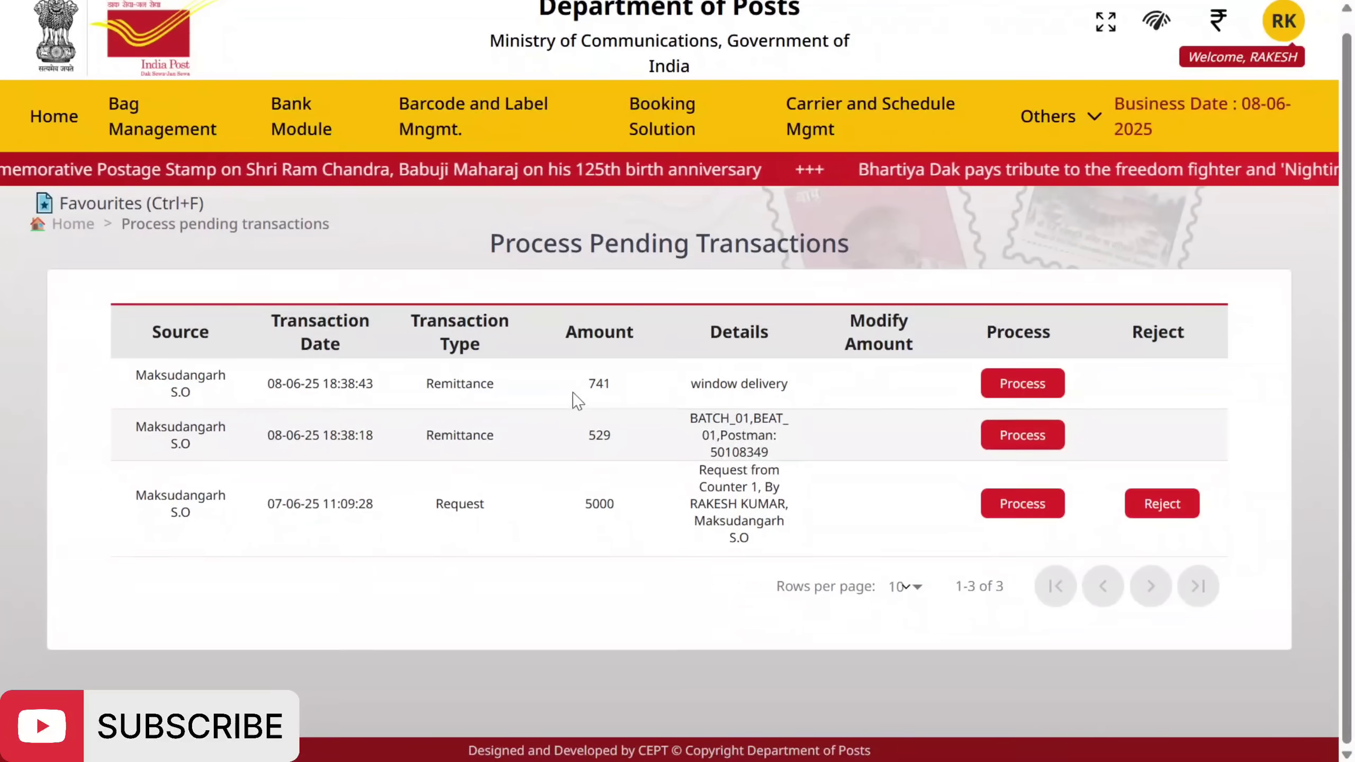
- Check the amount of the pending window delivery remittance, then process and confirm that transaction
{"action": "left_click_drag", "start_coordinate": [589, 383], "coordinate": [613, 386]}
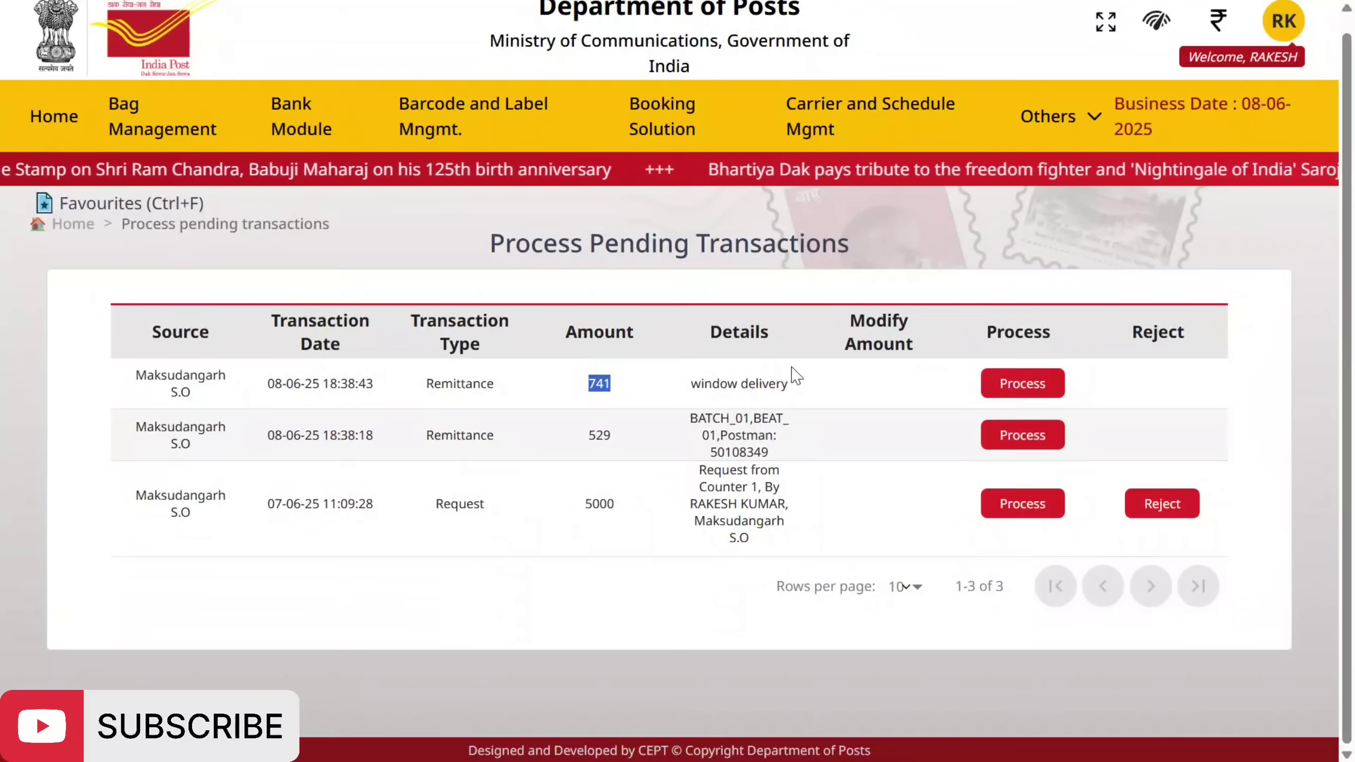
{"action": "left_click", "coordinate": [1047, 393]}
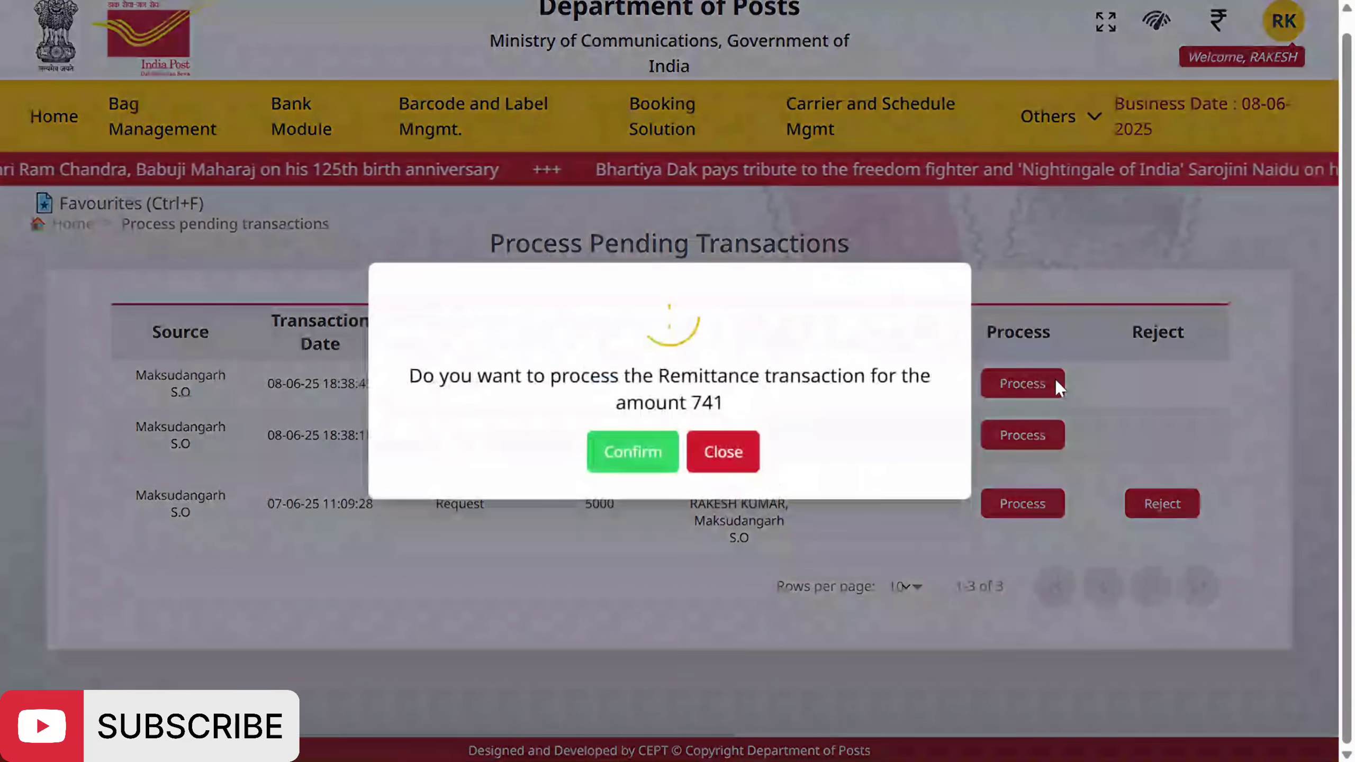
{"action": "left_click", "coordinate": [628, 448]}
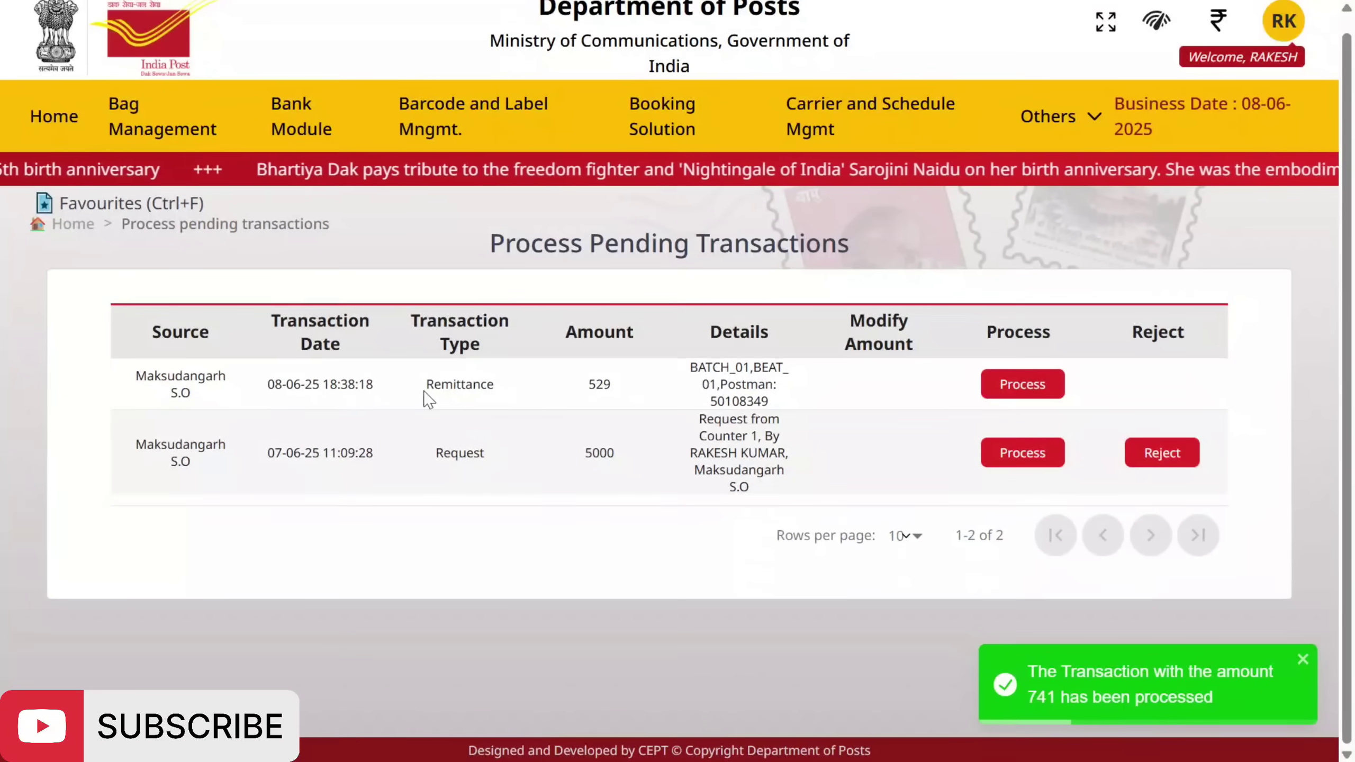
- Check the amount and details of the pending BATCH_01, BEAT_01 postman remittance, then process and confirm it
{"action": "left_click_drag", "start_coordinate": [588, 385], "coordinate": [642, 392]}
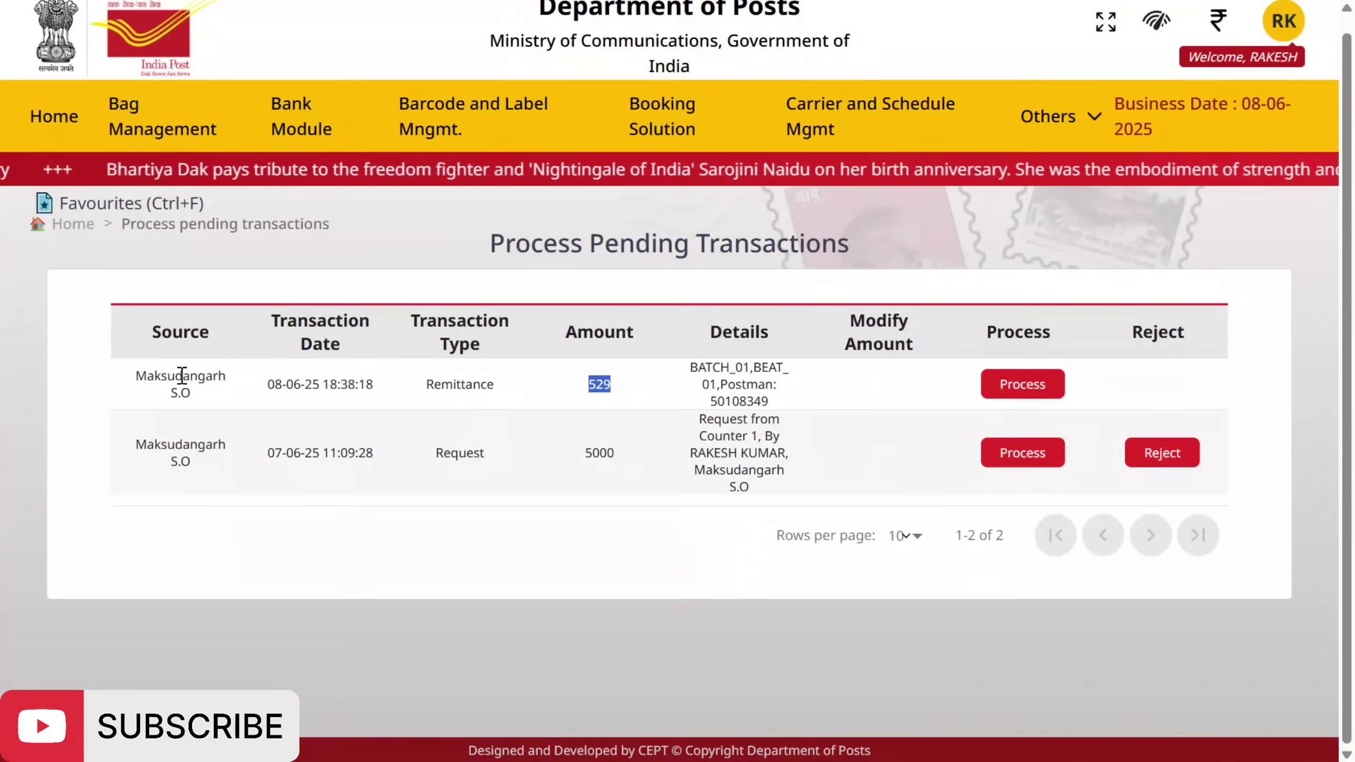
{"action": "left_click_drag", "start_coordinate": [697, 366], "coordinate": [790, 412]}
{"action": "left_click", "coordinate": [1022, 386]}
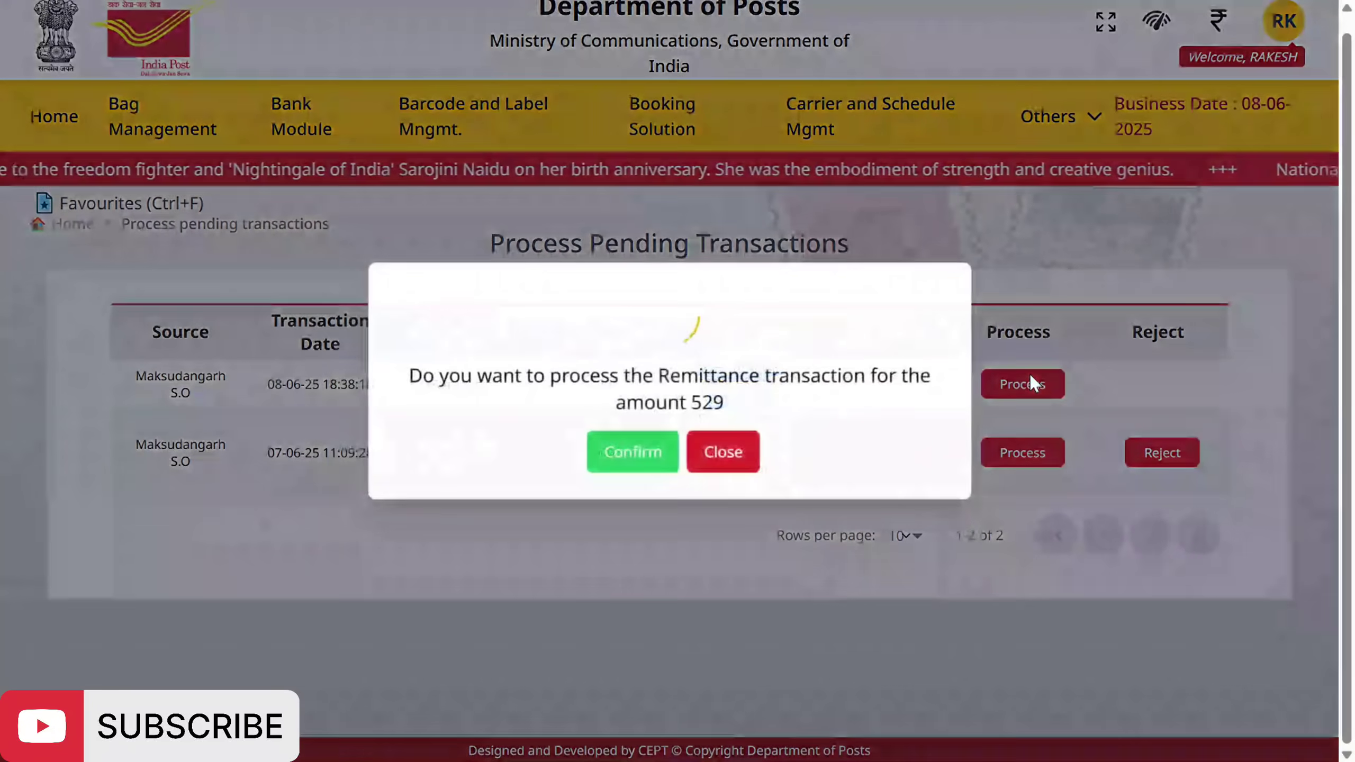
{"action": "left_click", "coordinate": [631, 452]}
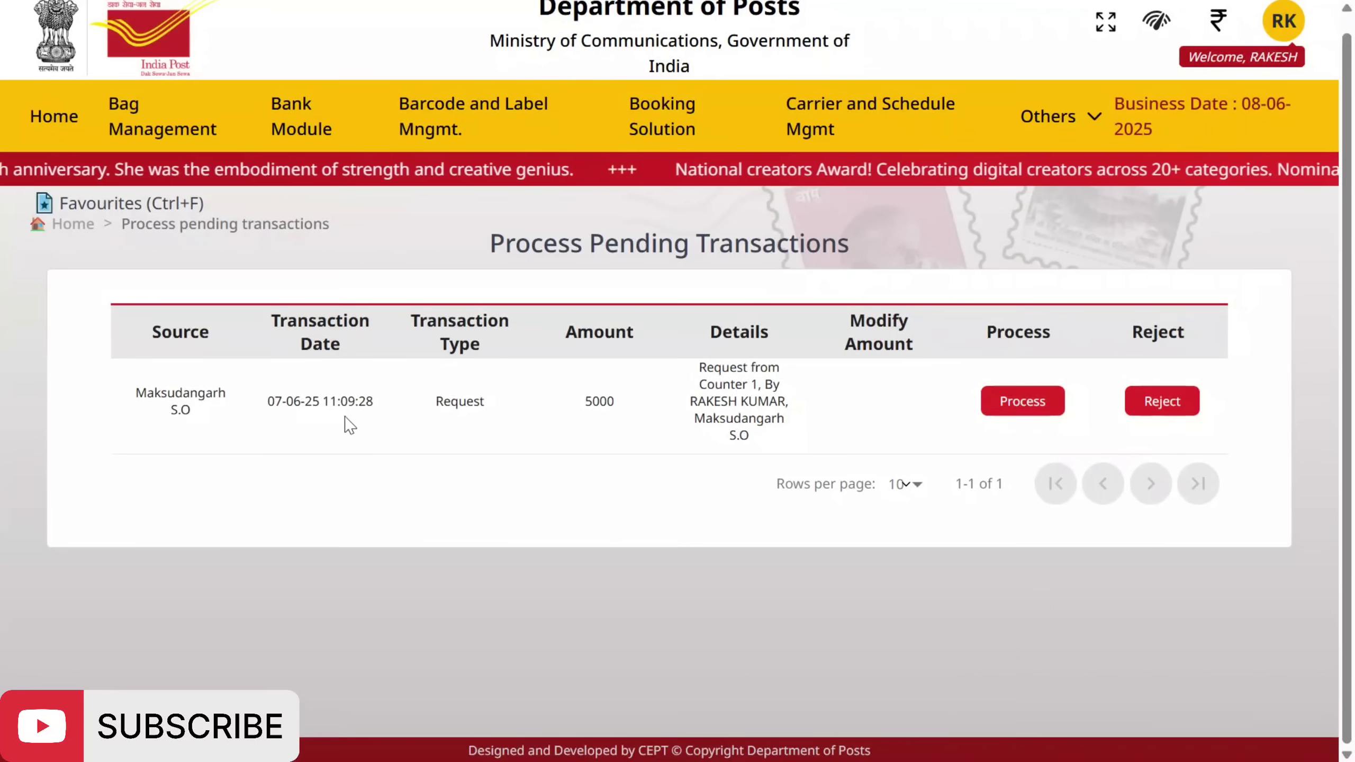
- Review the details of the pending cash request from Counter 1, then reject it and confirm the rejection
{"action": "left_click_drag", "start_coordinate": [702, 367], "coordinate": [772, 419]}
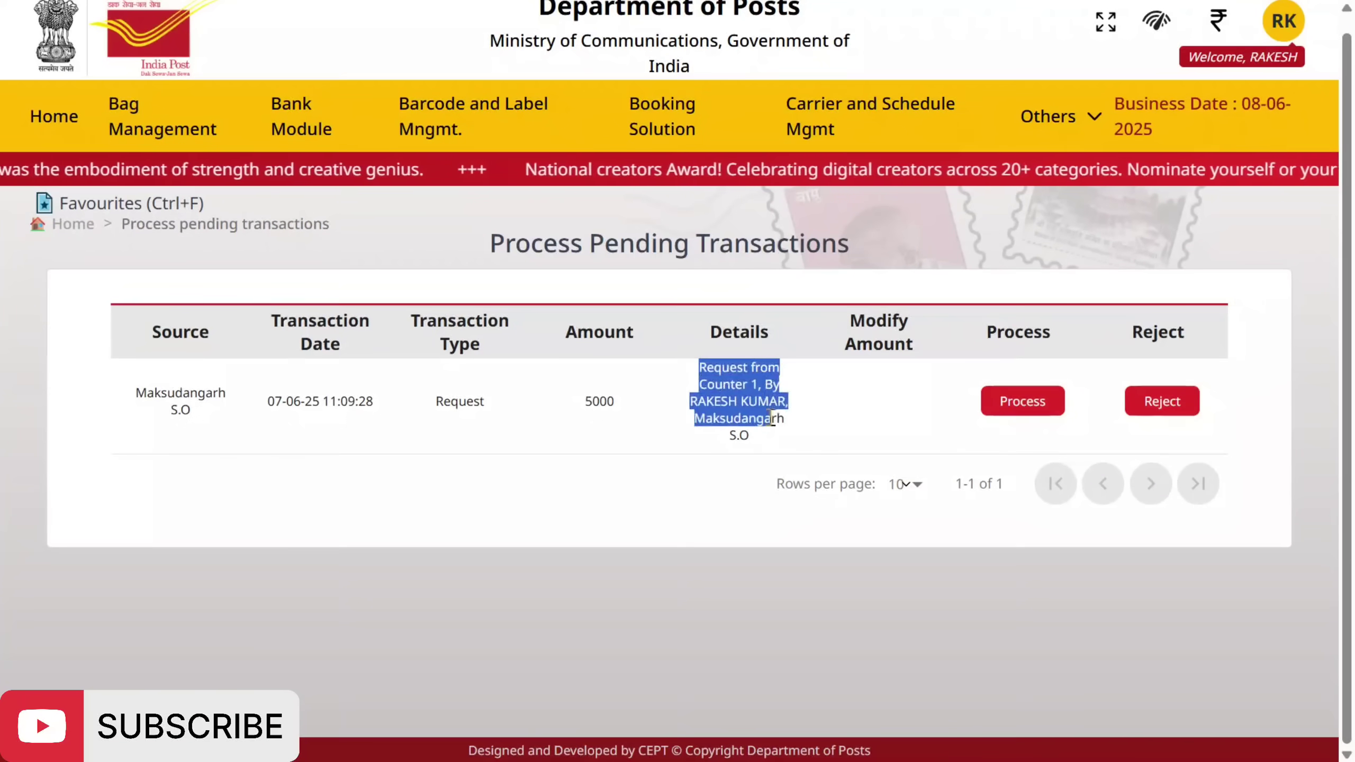
{"action": "left_click", "coordinate": [1164, 403]}
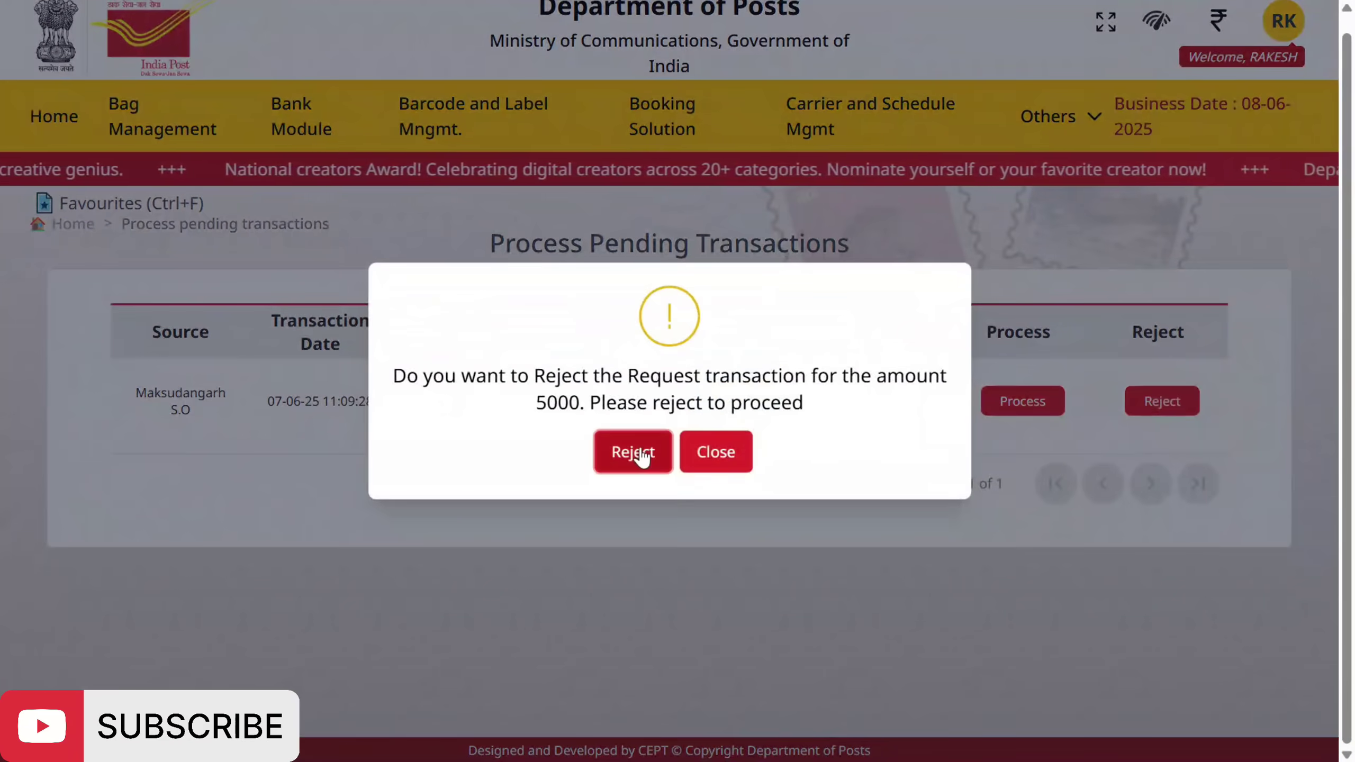
{"action": "left_click", "coordinate": [640, 453]}
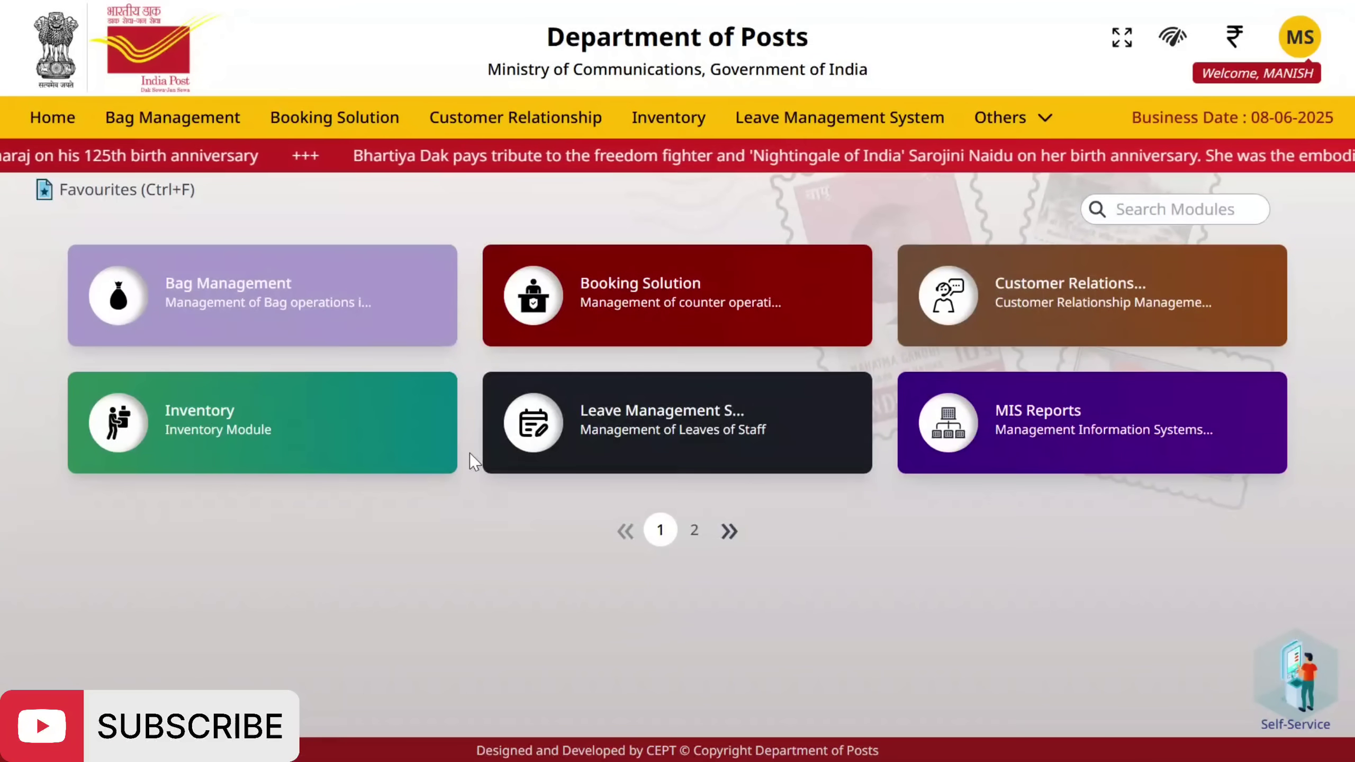
- Go to the Postman and Delivery Mgmt module and open the Shift Begin / Shift End page
{"action": "left_click", "coordinate": [1003, 117]}
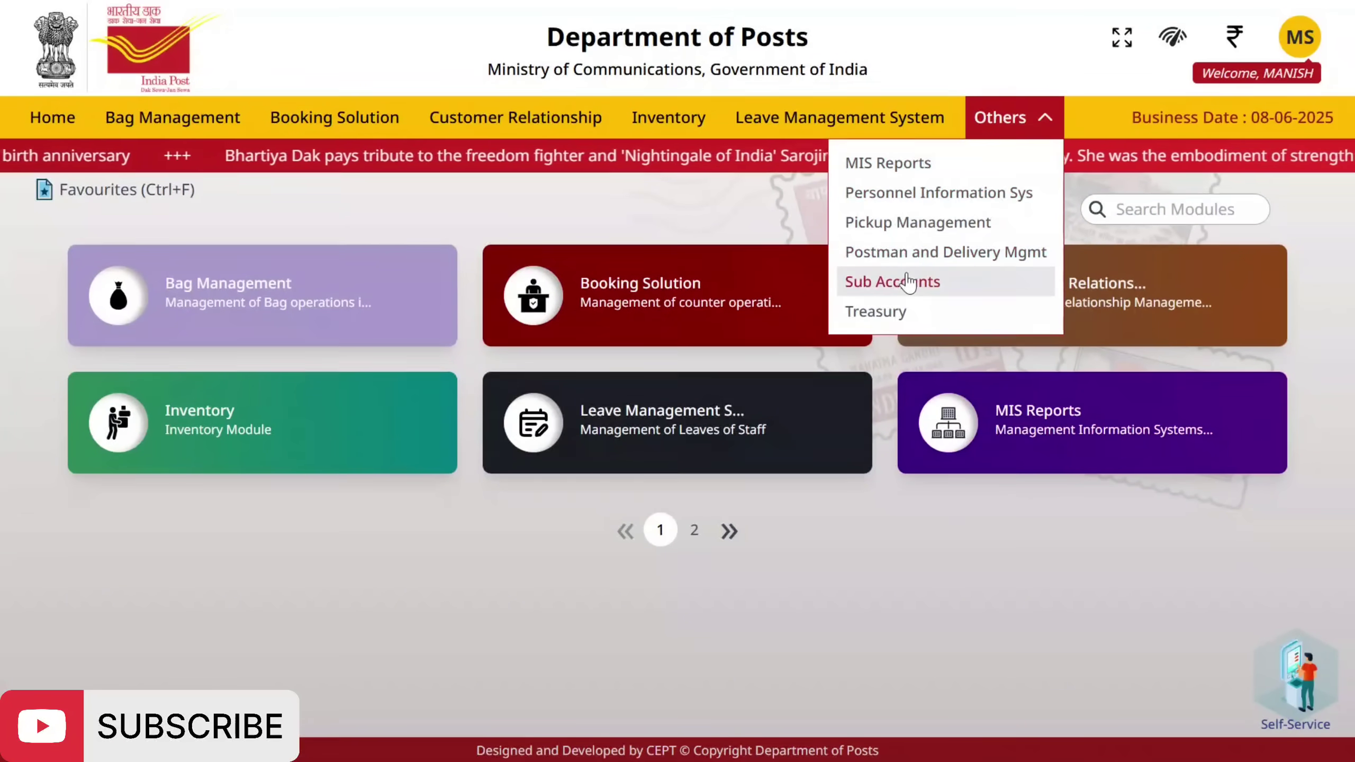
{"action": "left_click", "coordinate": [912, 253]}
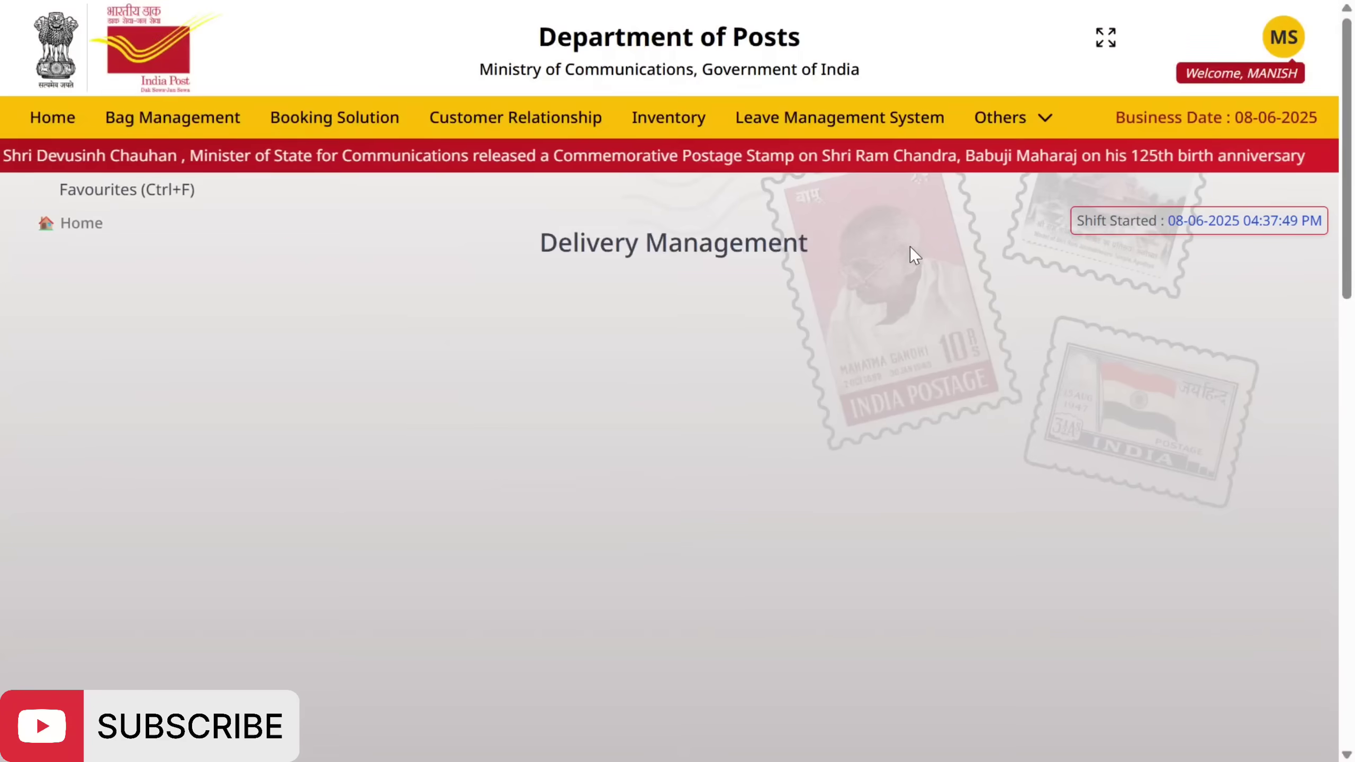
{"action": "scroll", "coordinate": [527, 318], "scroll_direction": "down", "scroll_amount": 2}
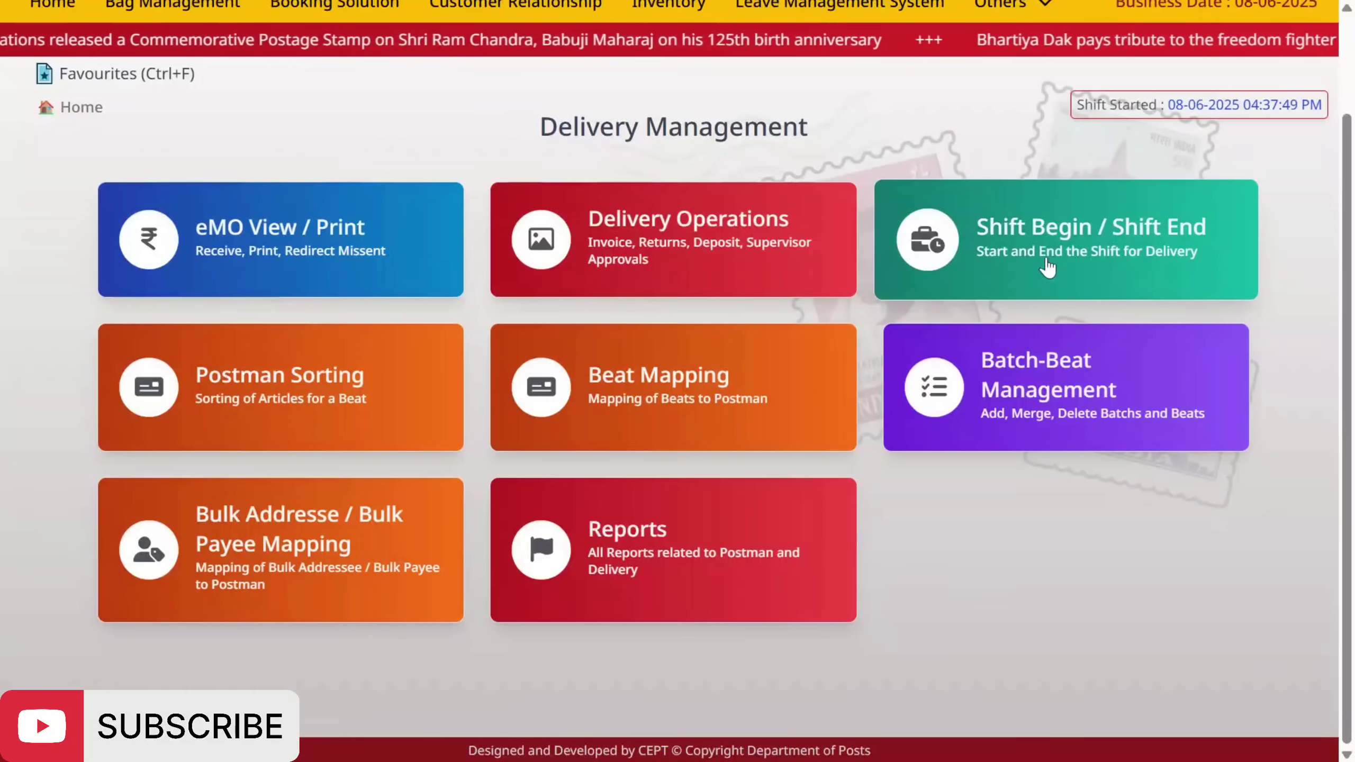
{"action": "left_click", "coordinate": [1049, 264]}
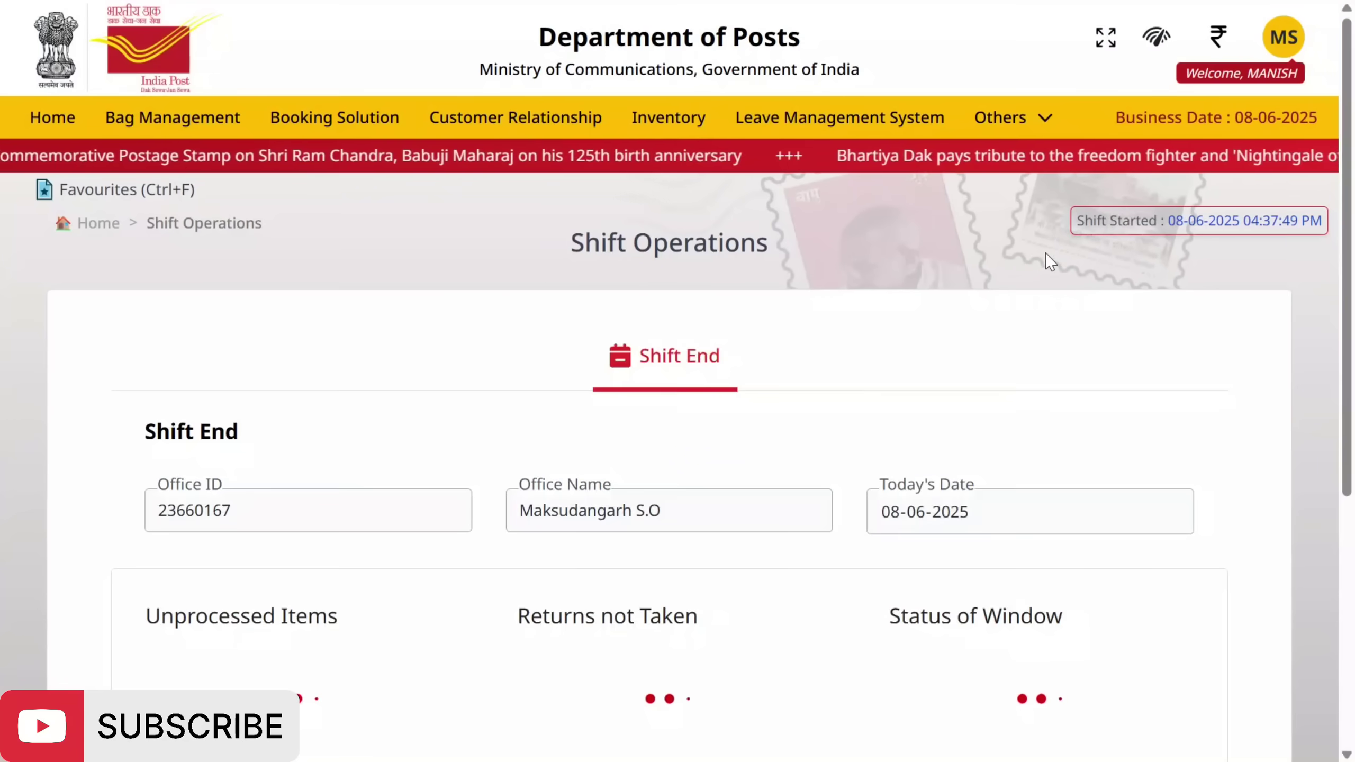
- Check the unprocessed items, returns not taken, and the account submission and treasury approval status of the windows and of BATCH_01, BEAT_01
{"action": "scroll", "coordinate": [713, 324], "scroll_direction": "down", "scroll_amount": 4}
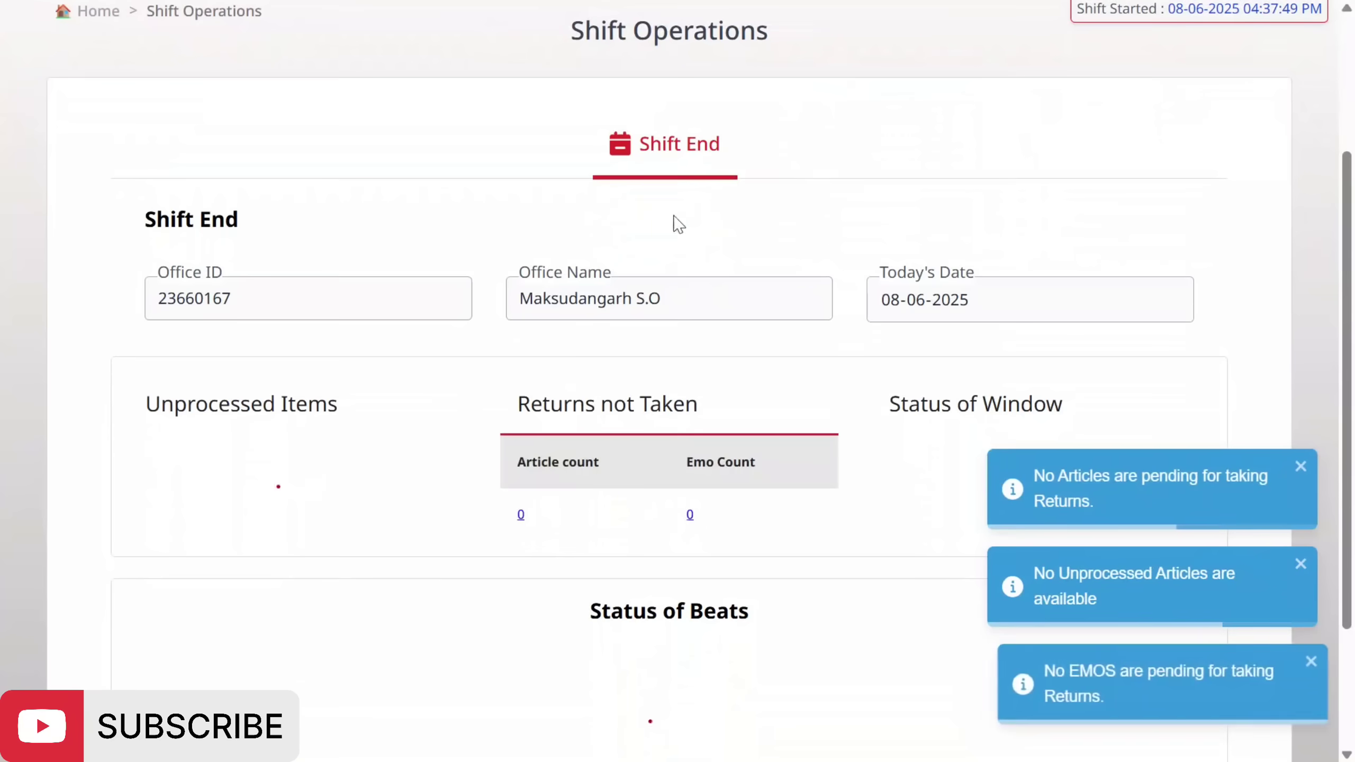
{"action": "scroll", "coordinate": [667, 235], "scroll_direction": "down", "scroll_amount": 4}
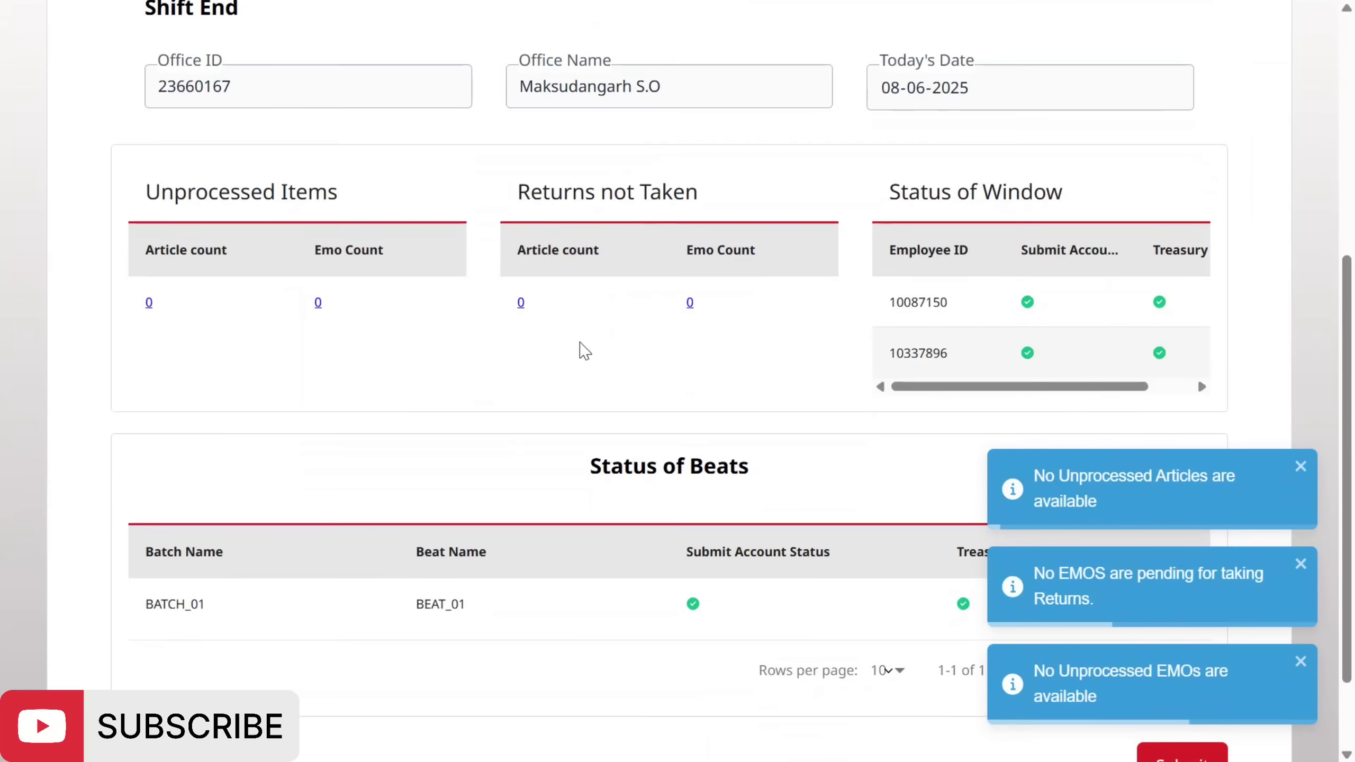
{"action": "scroll", "coordinate": [582, 352], "scroll_direction": "down", "scroll_amount": 2}
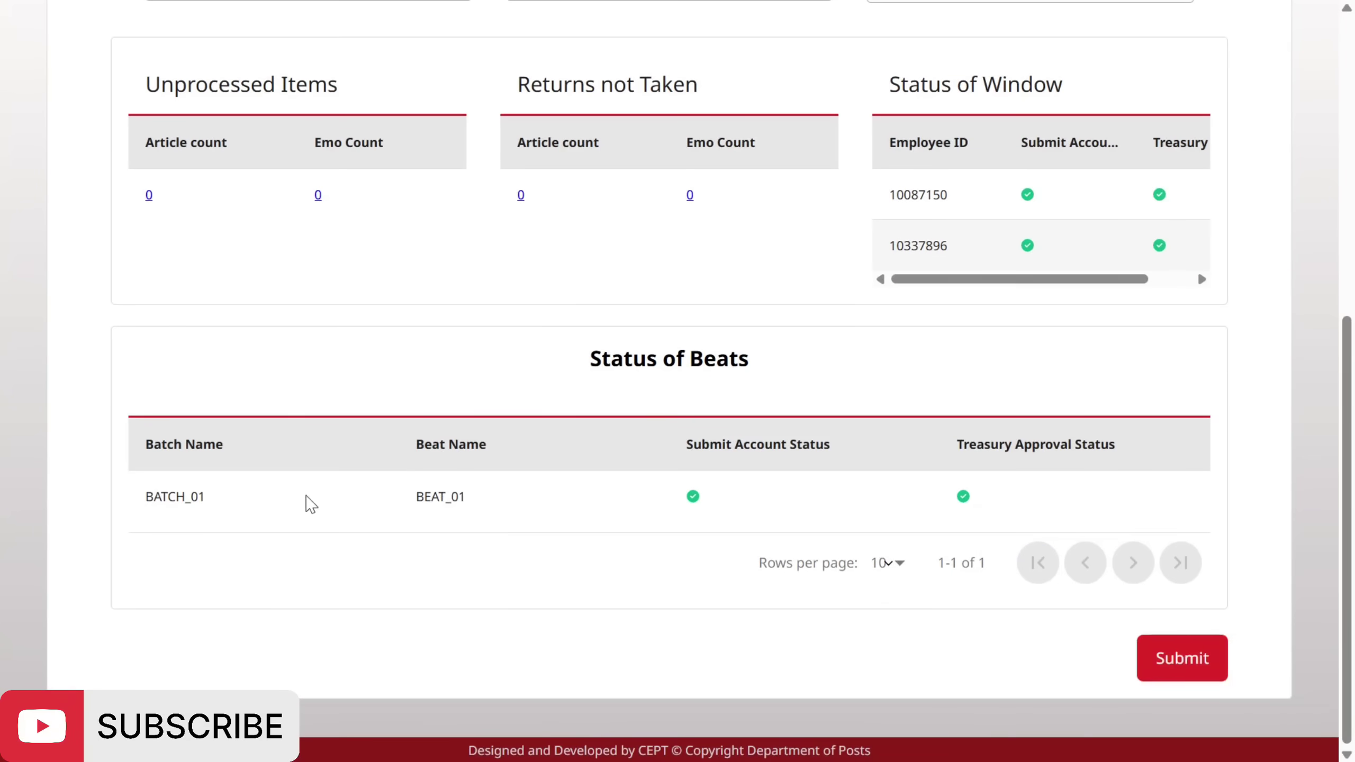
{"action": "left_click_drag", "start_coordinate": [132, 507], "coordinate": [577, 520]}
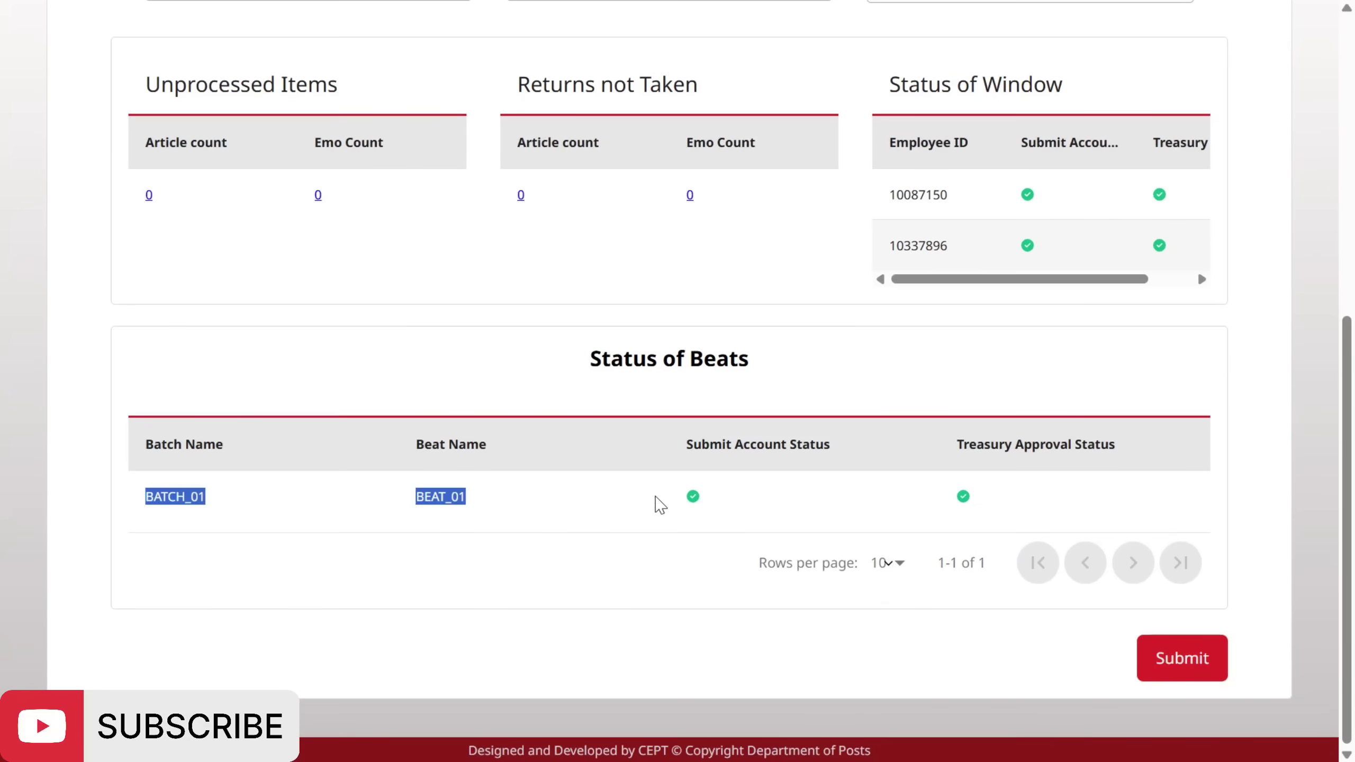
{"action": "left_click", "coordinate": [691, 504]}
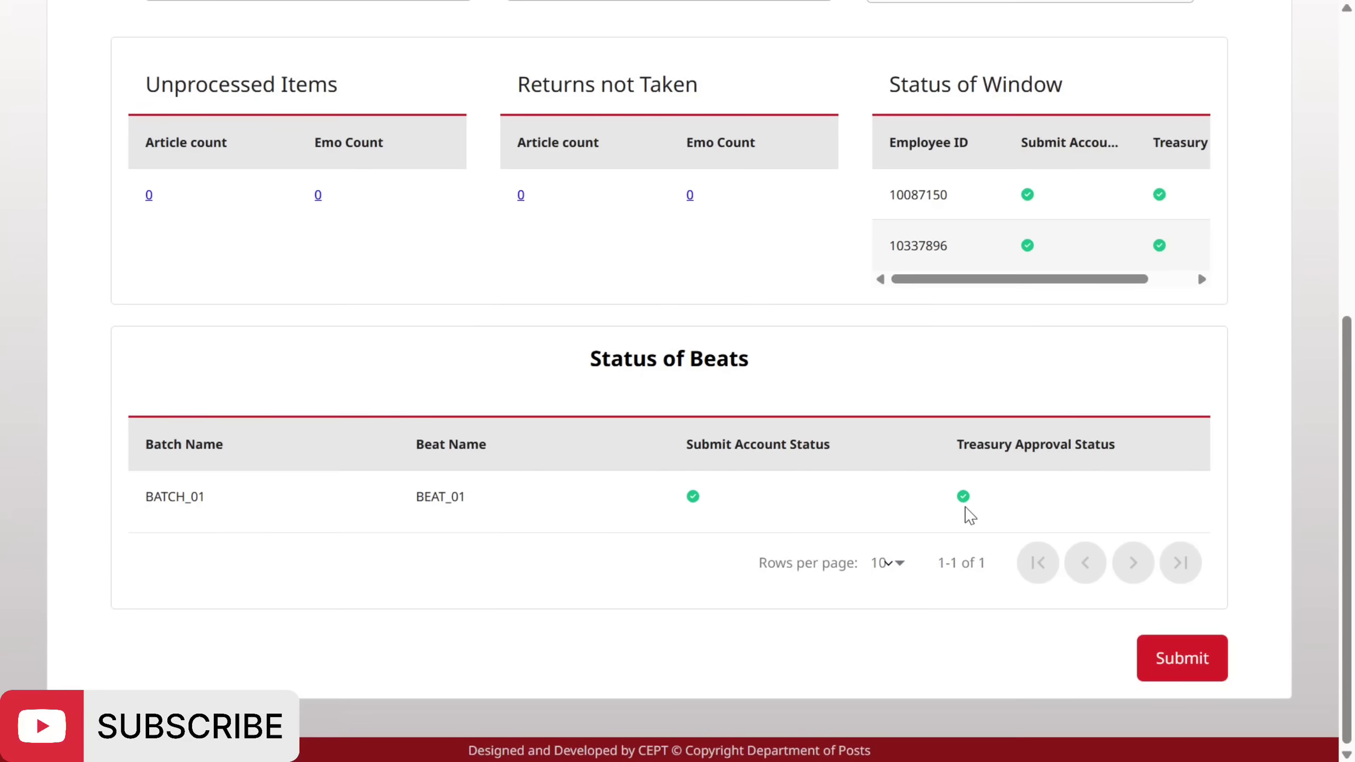
{"action": "mouse_move", "coordinate": [966, 282]}
{"action": "left_mouse_down"}
{"action": "mouse_move", "coordinate": [1053, 285]}
{"action": "mouse_move", "coordinate": [961, 280]}
{"action": "left_mouse_up"}
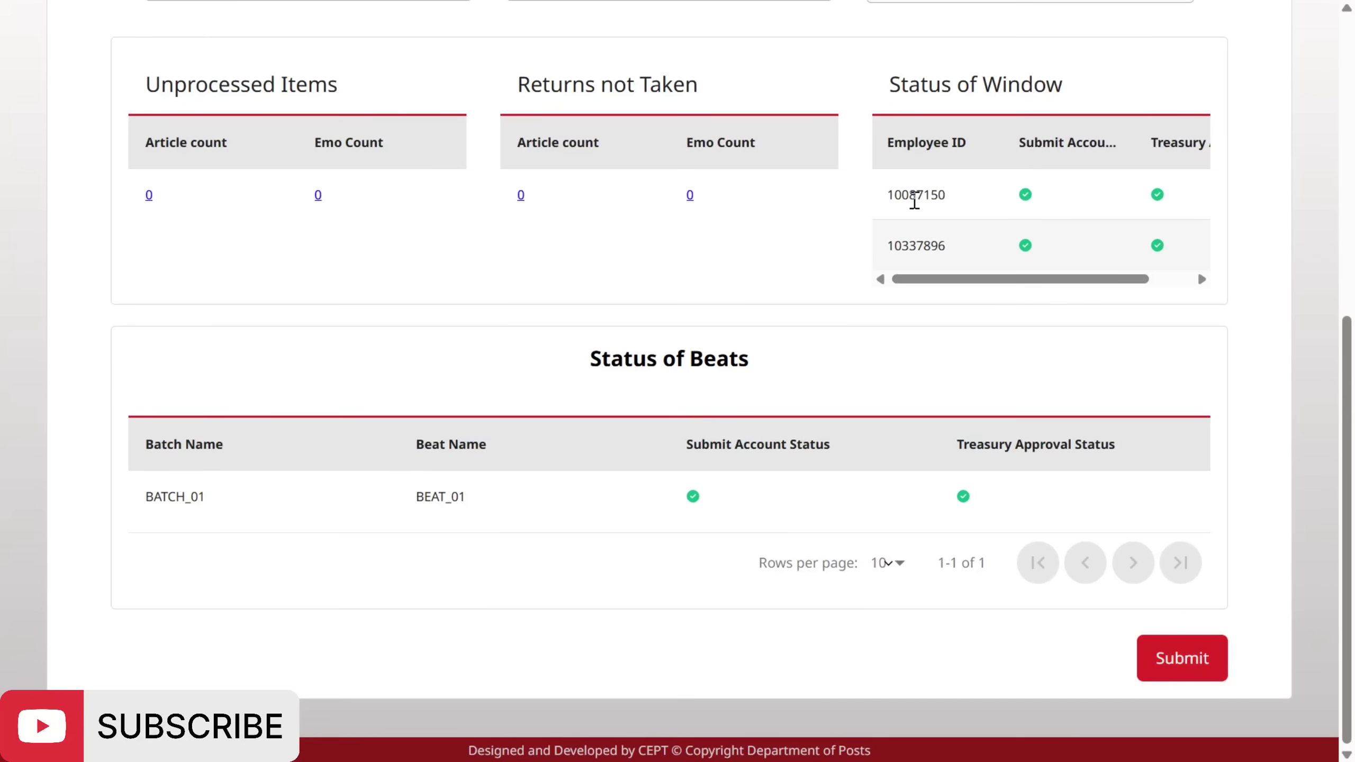
{"action": "left_click_drag", "start_coordinate": [893, 203], "coordinate": [935, 262]}
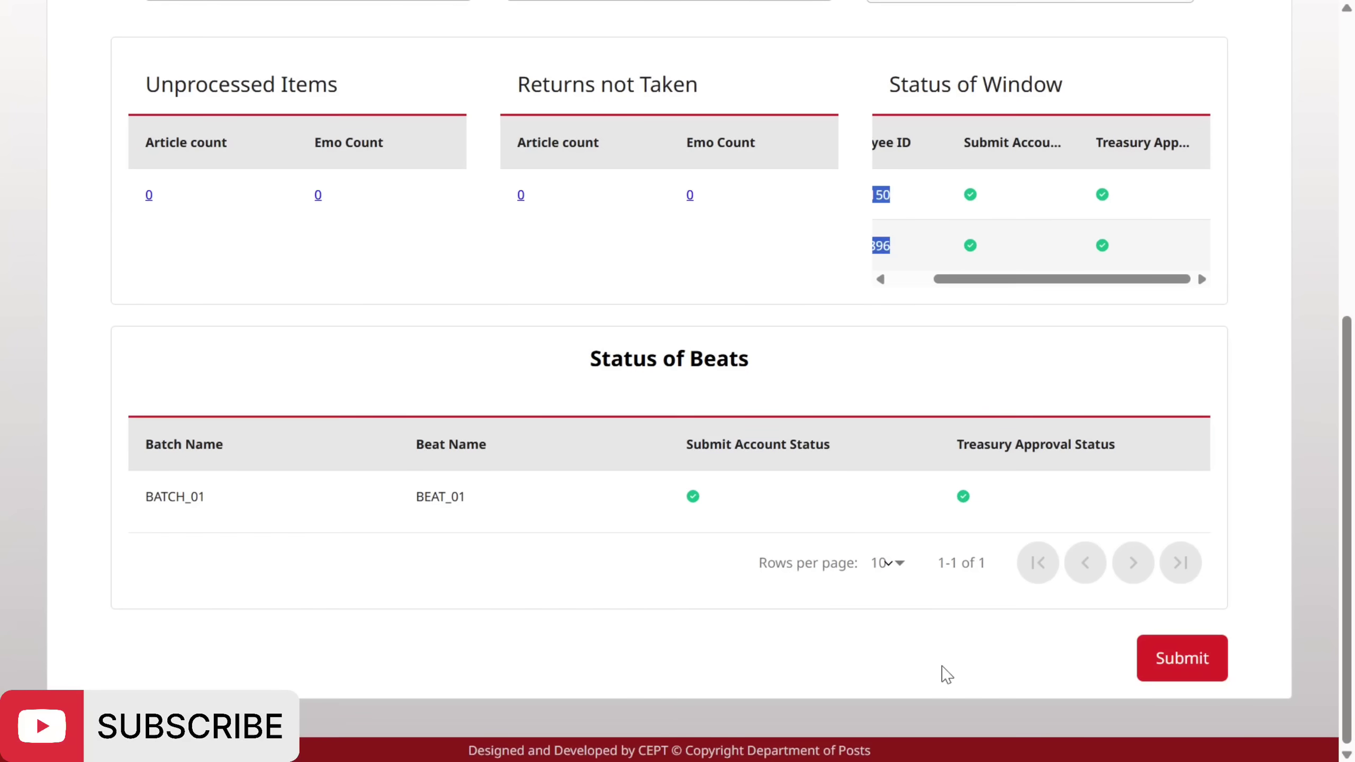
{"action": "left_click", "coordinate": [1170, 658]}
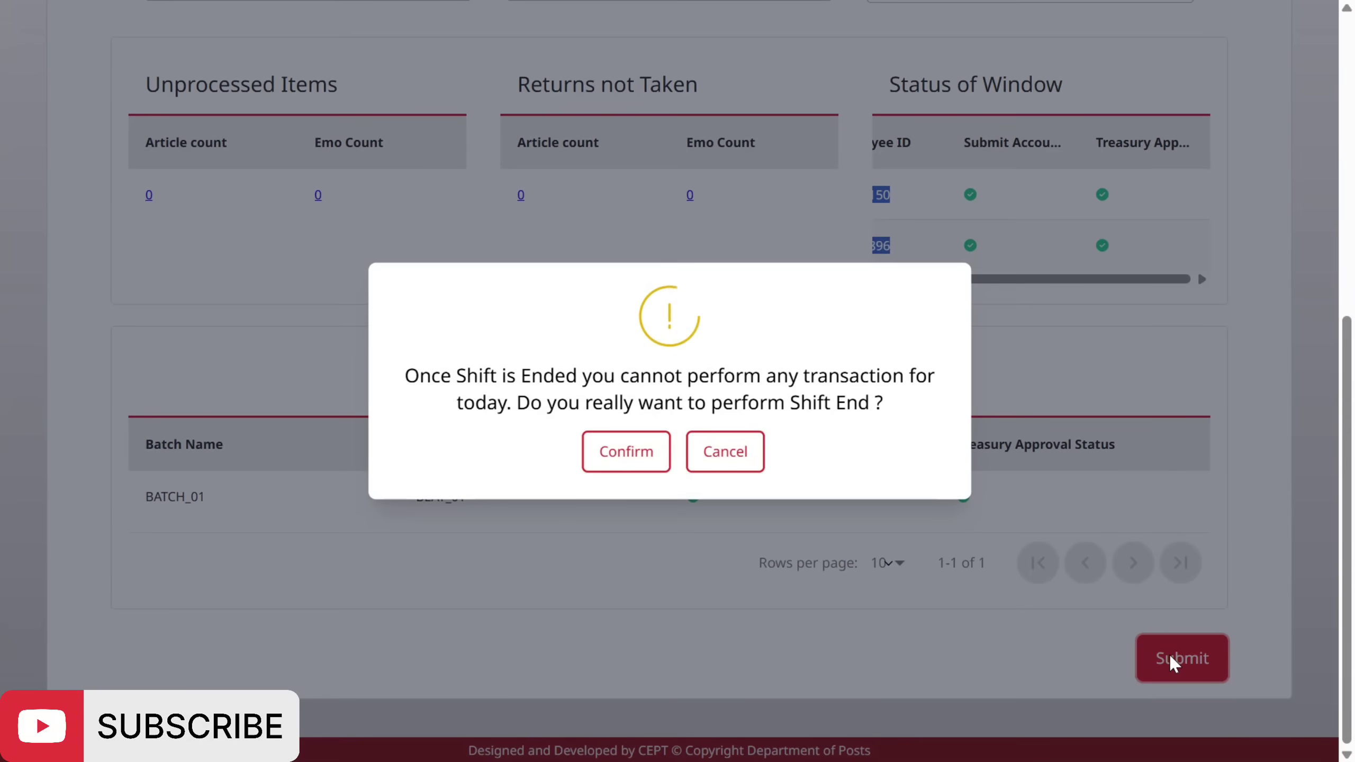
{"action": "left_click", "coordinate": [409, 374]}
{"action": "left_click_drag", "start_coordinate": [410, 375], "coordinate": [913, 406]}
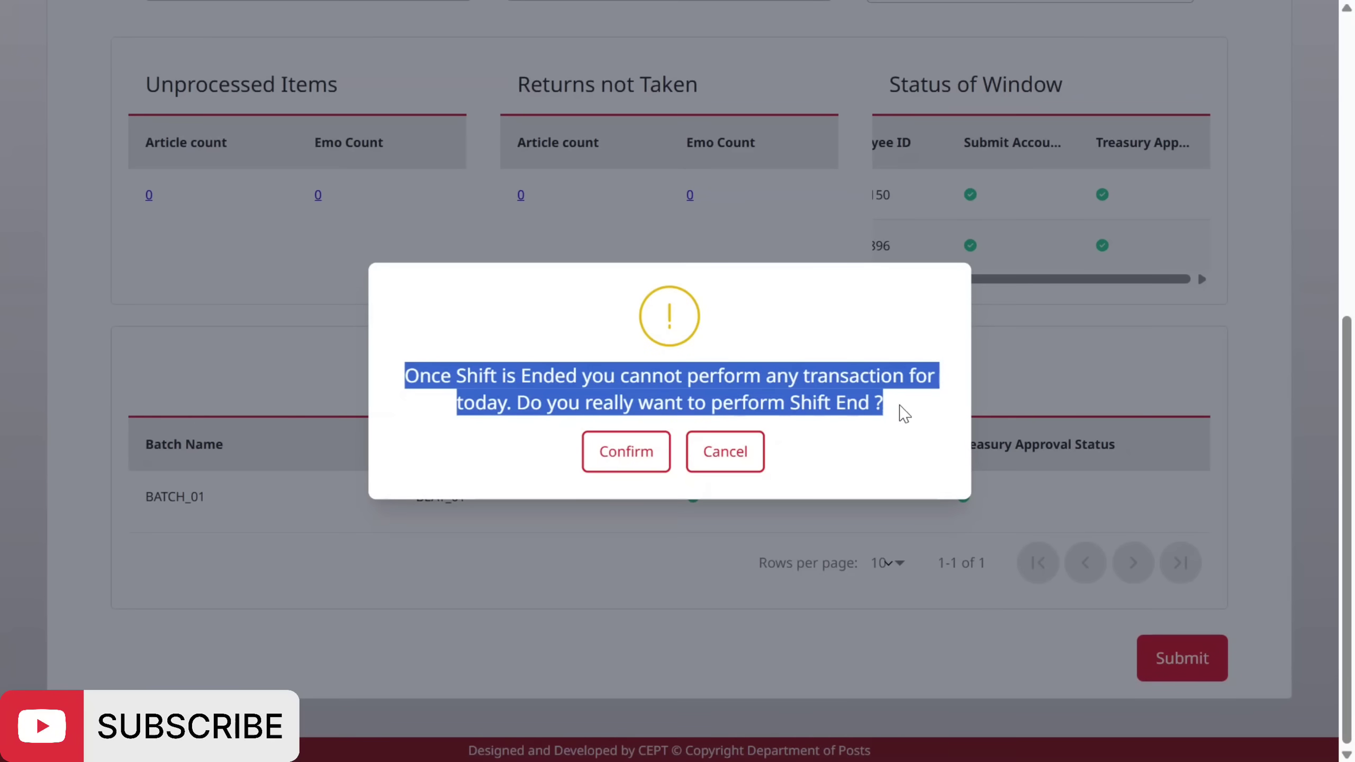
{"action": "left_click", "coordinate": [732, 527]}
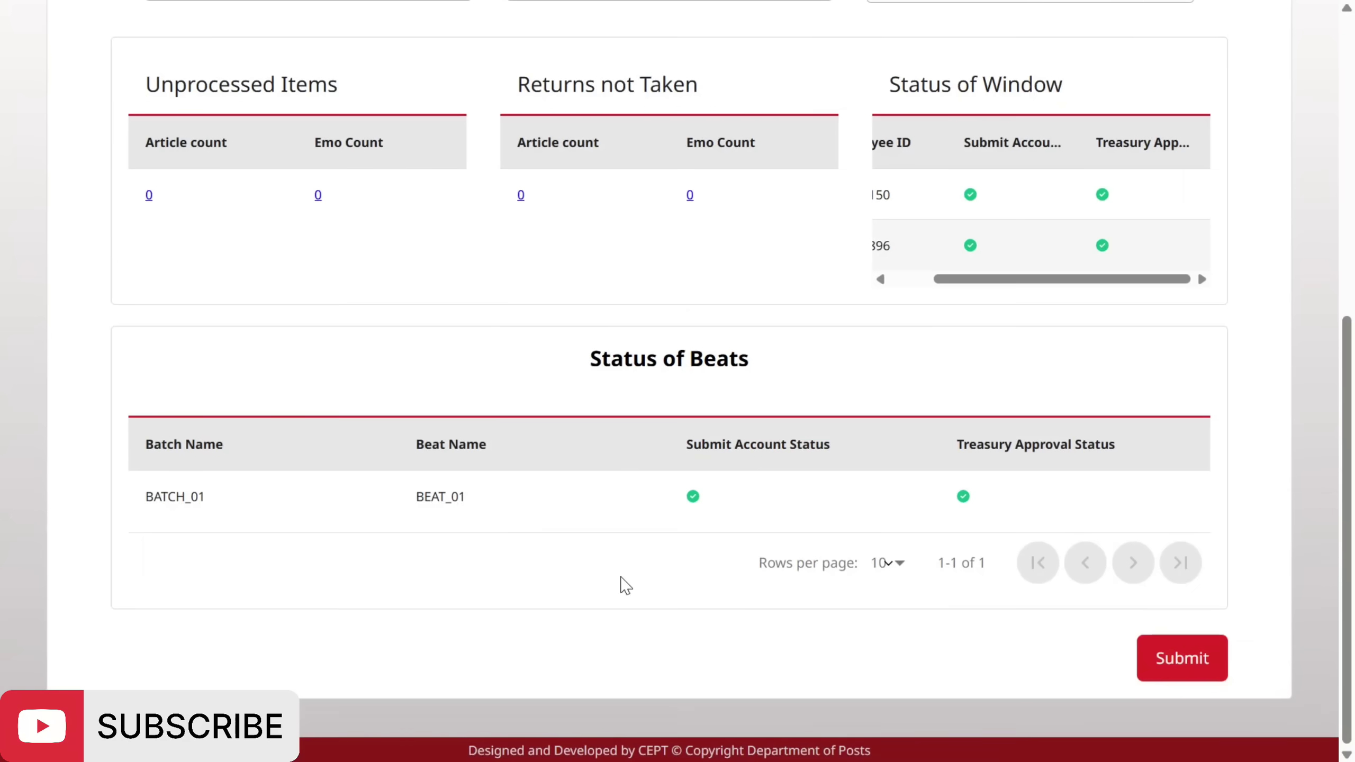
- Submit the delivery shift end for 08-06-2025, confirm it, and return to the home page
{"action": "left_click", "coordinate": [1182, 658]}
{"action": "left_click", "coordinate": [626, 453]}
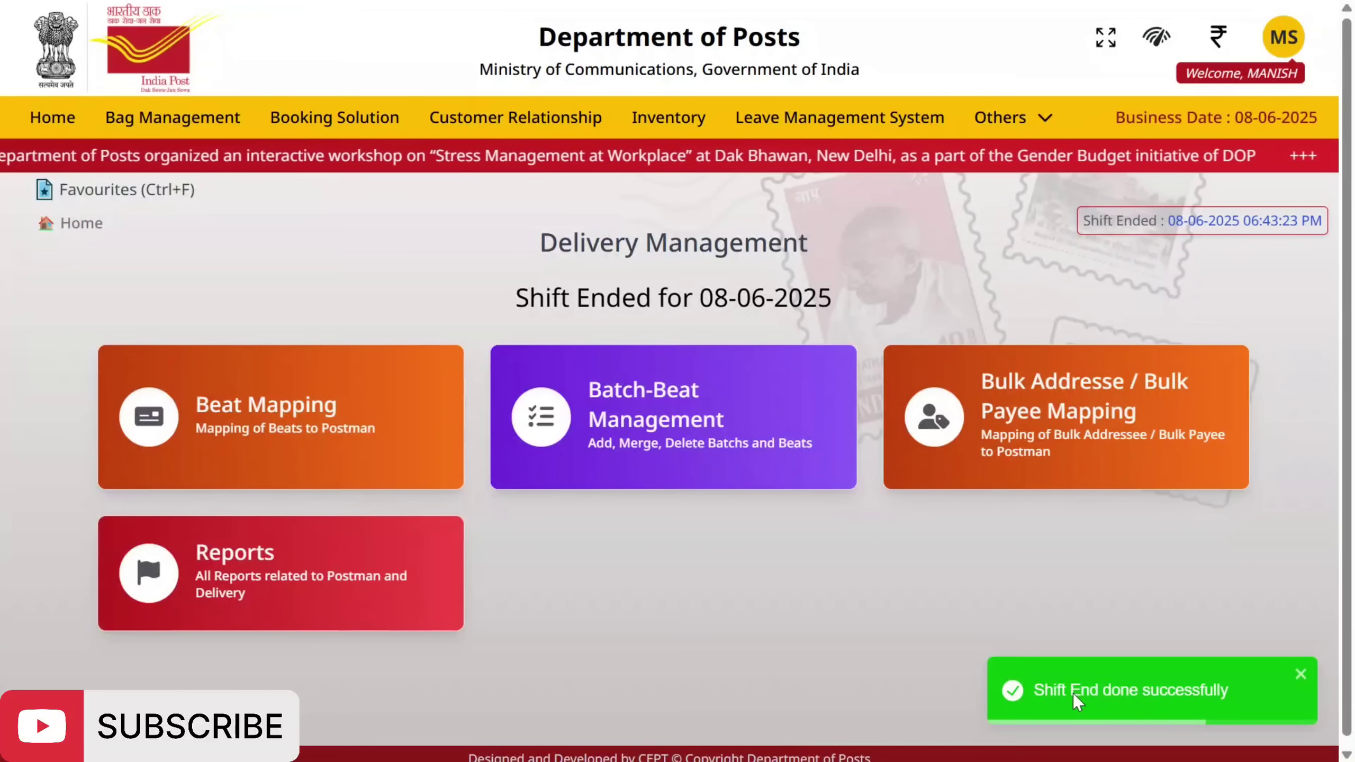
{"action": "left_click", "coordinate": [1074, 694]}
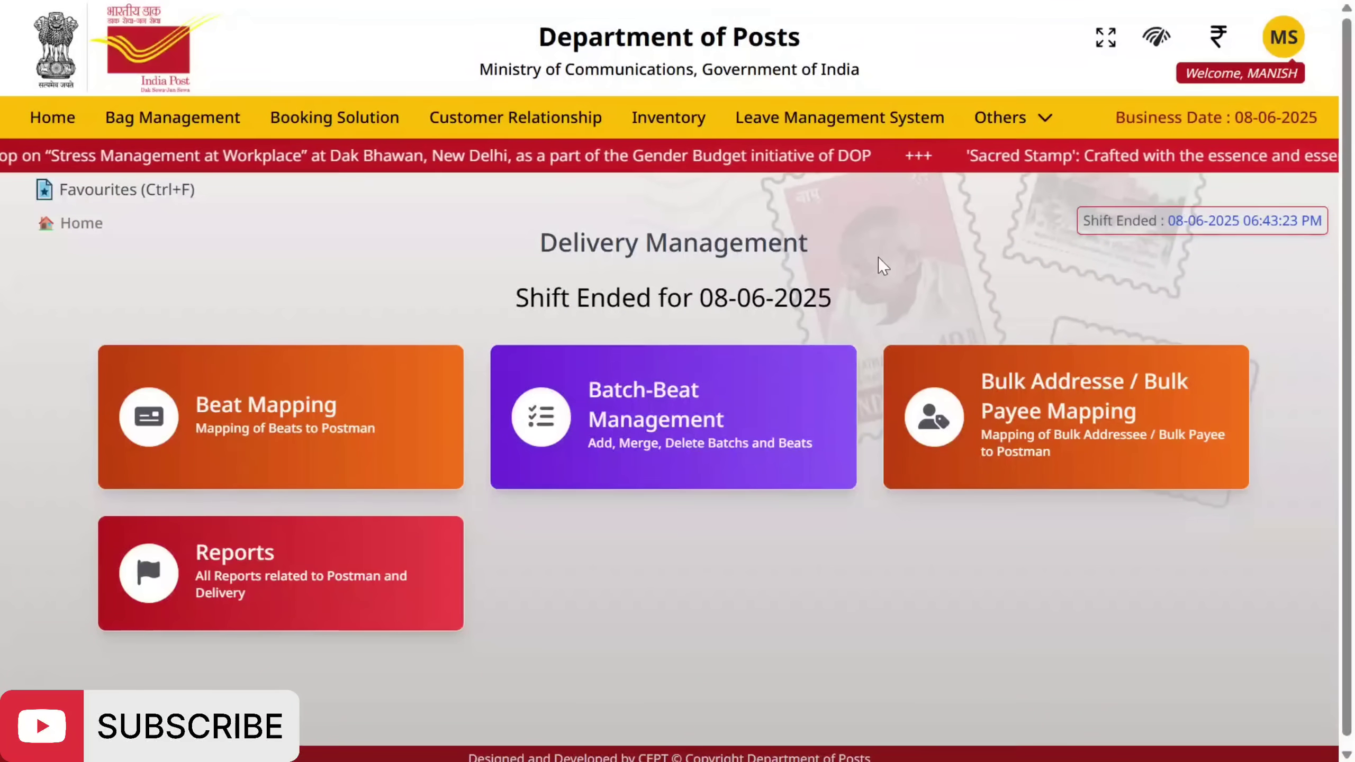
{"action": "left_click", "coordinate": [69, 133]}
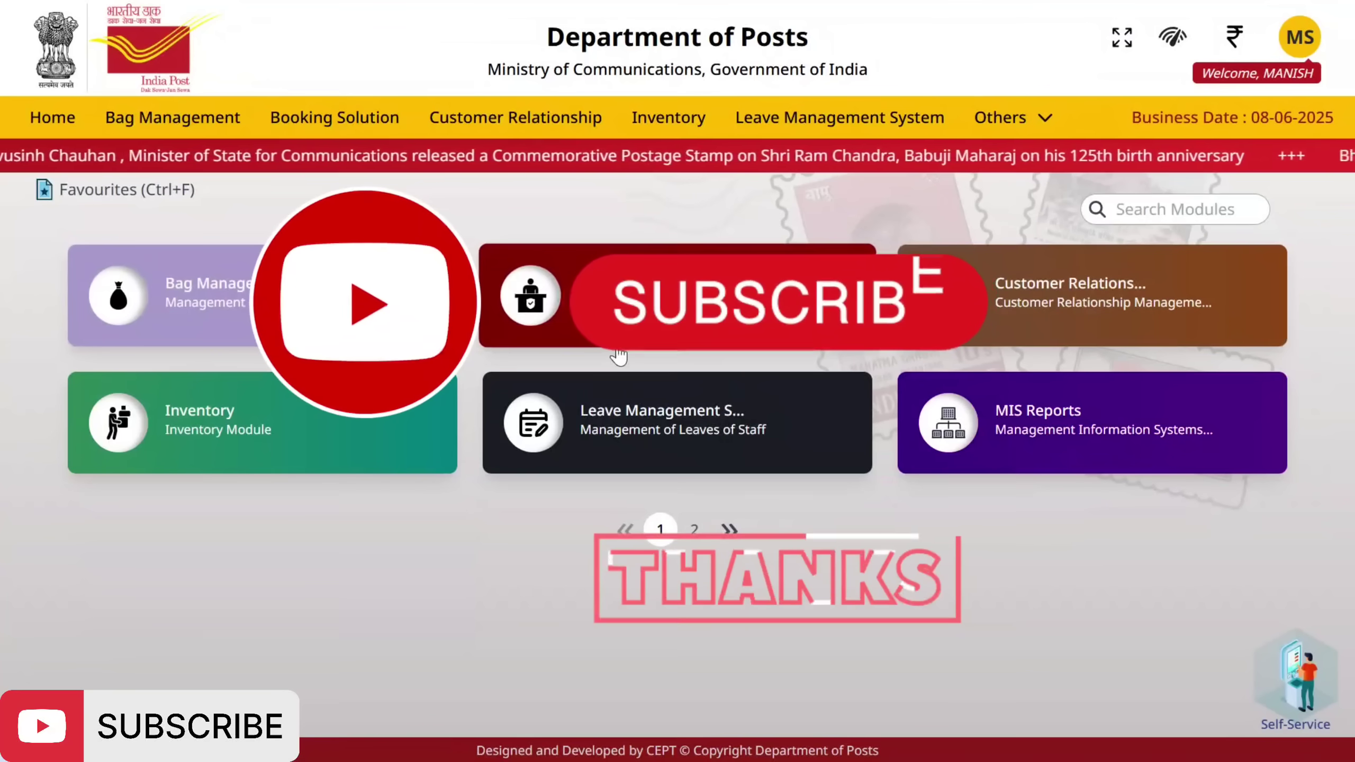